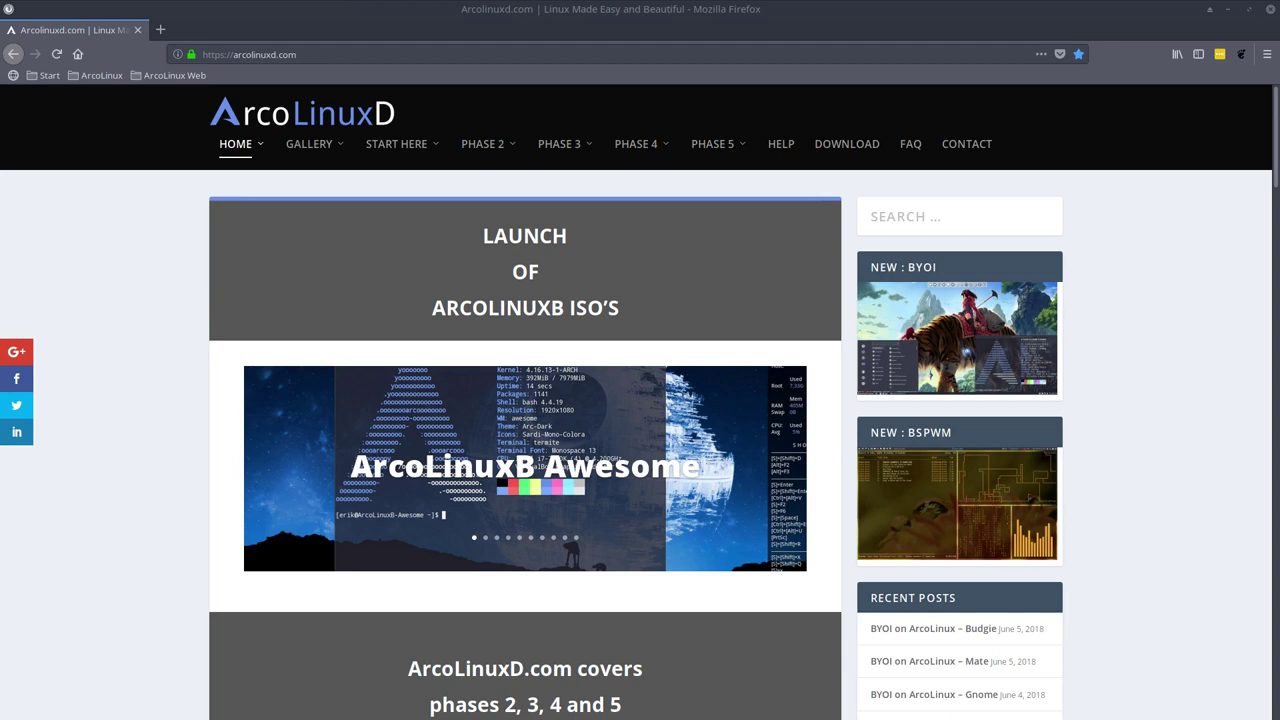
Open the Phase 4 article on BYOI Openbox and view its desktop screenshot enlarged.
mouse_move(656, 149)
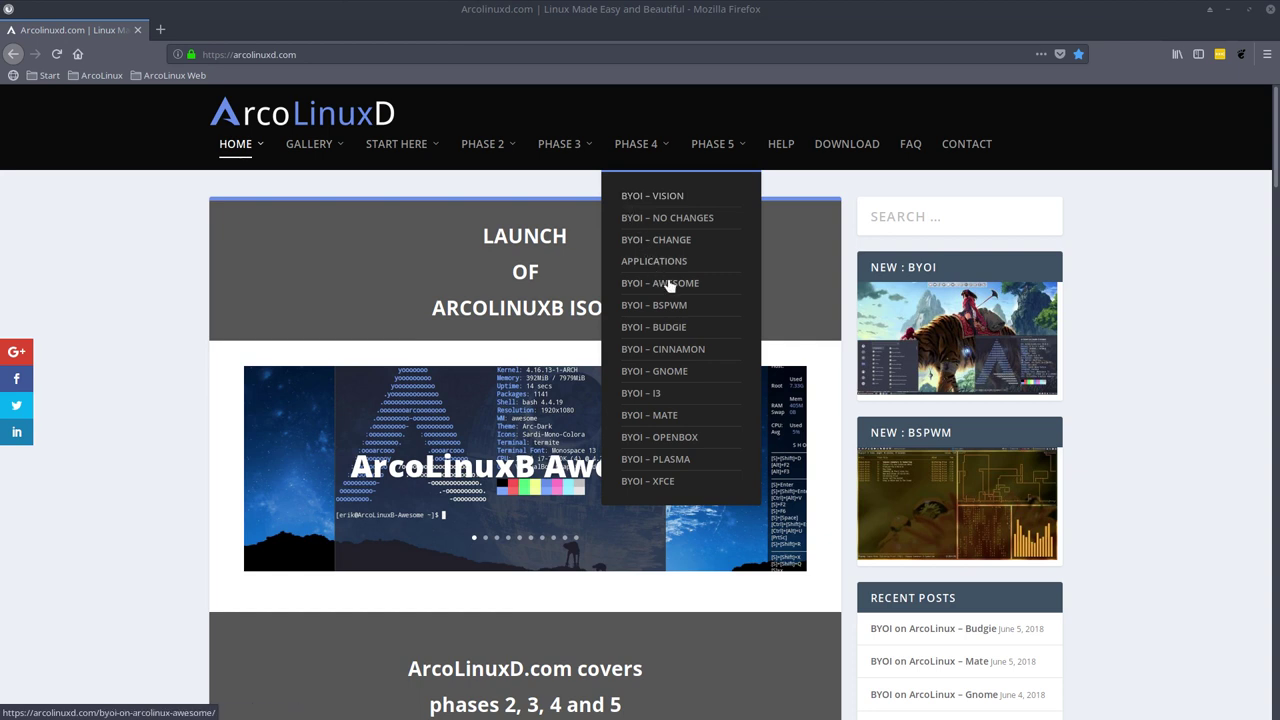
click(670, 437)
click(562, 470)
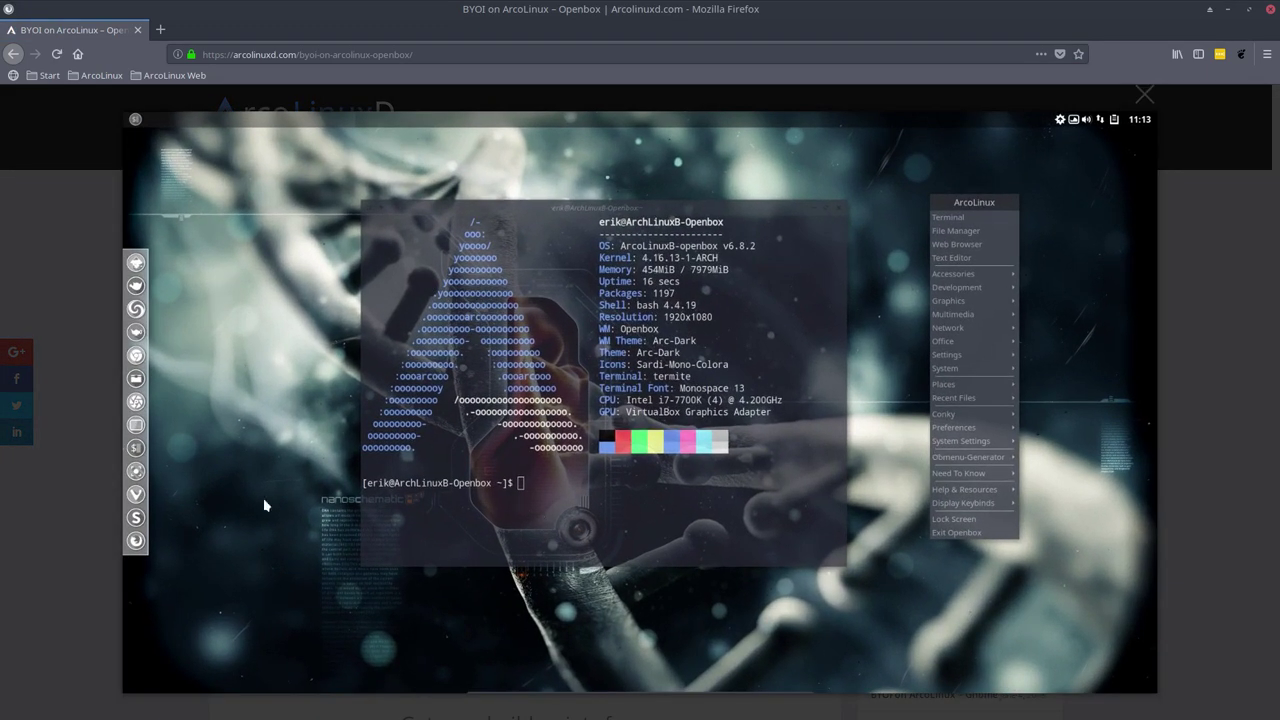
click(80, 554)
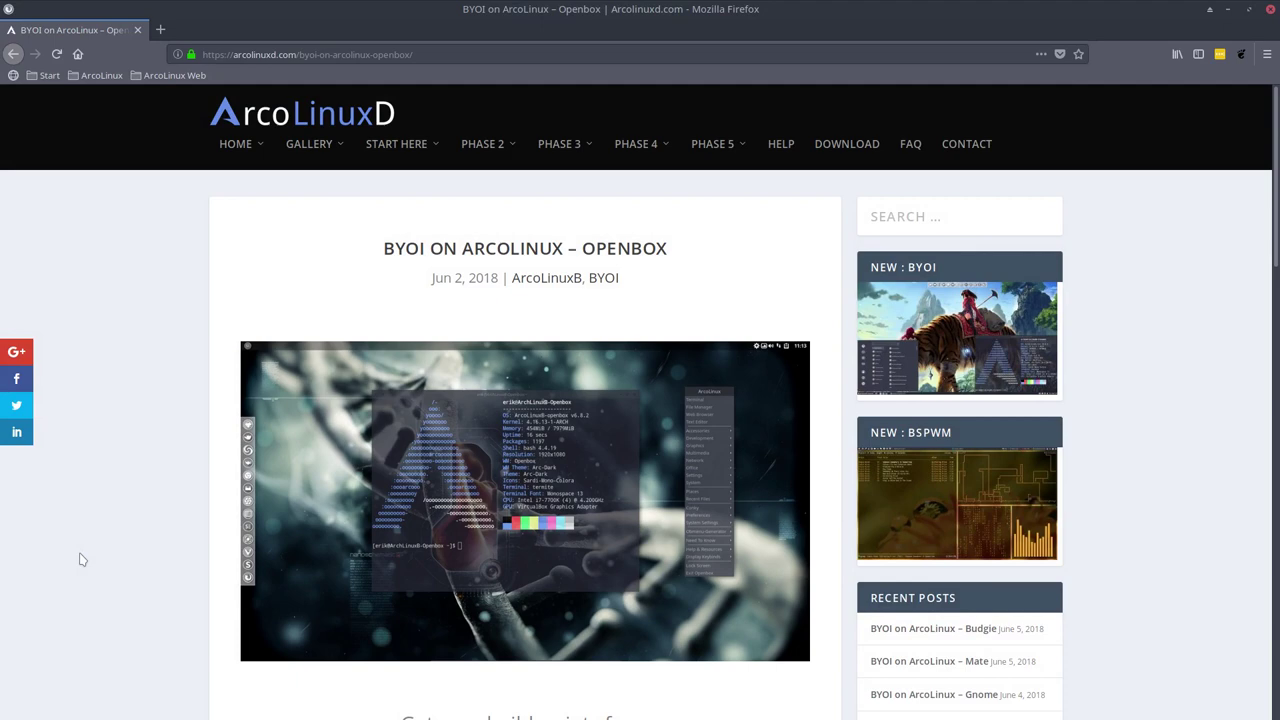
scroll(80, 556, down, 3)
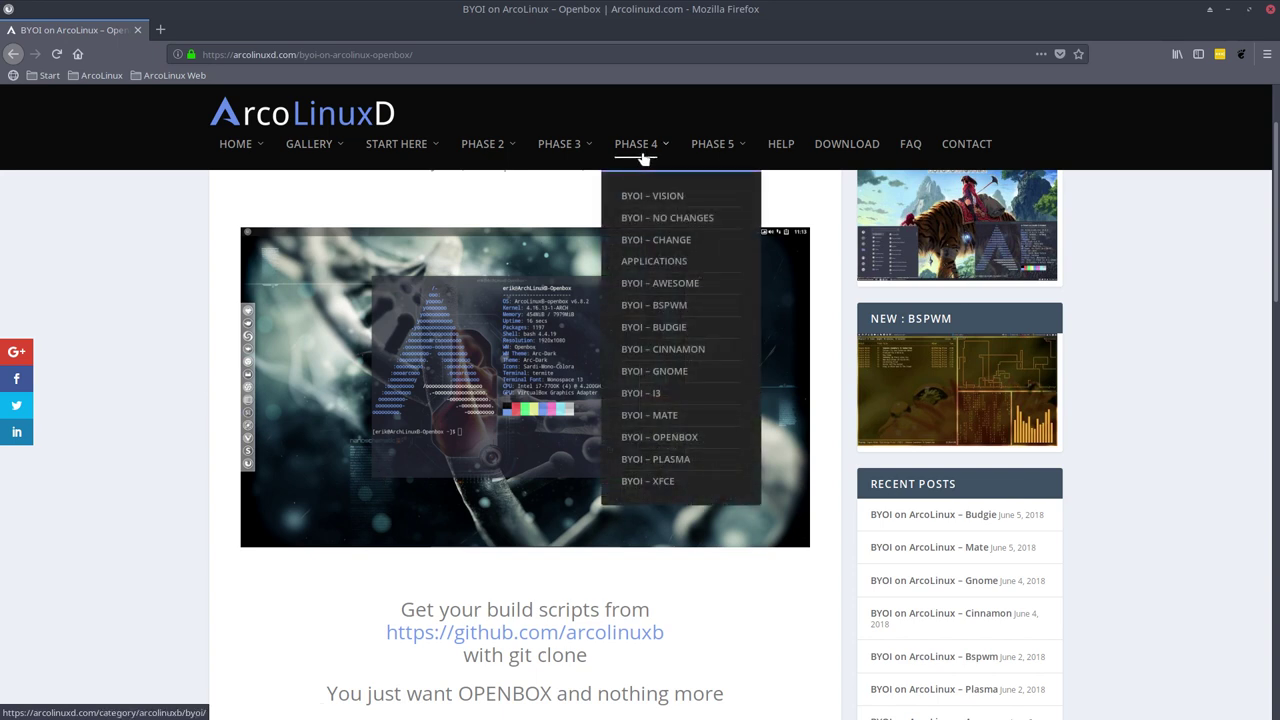
Look over the site's phase categories and go to the ArcoLinux.com website.
mouse_move(548, 150)
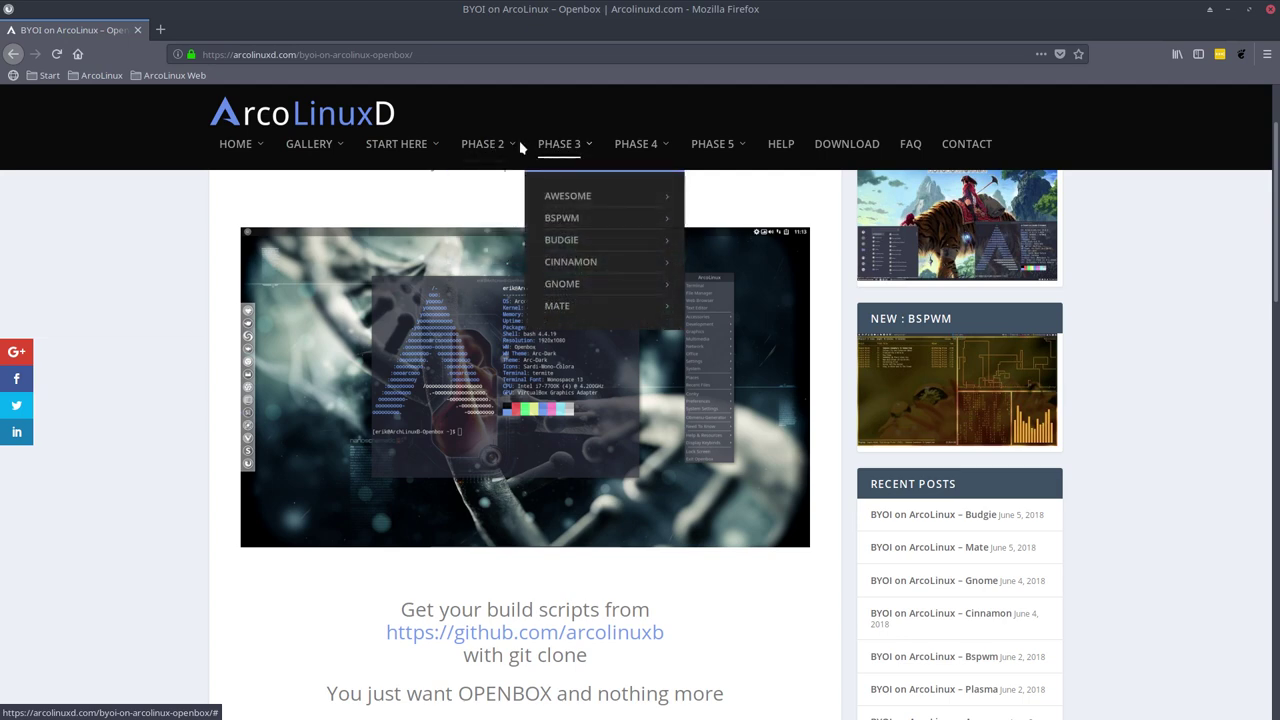
mouse_move(257, 150)
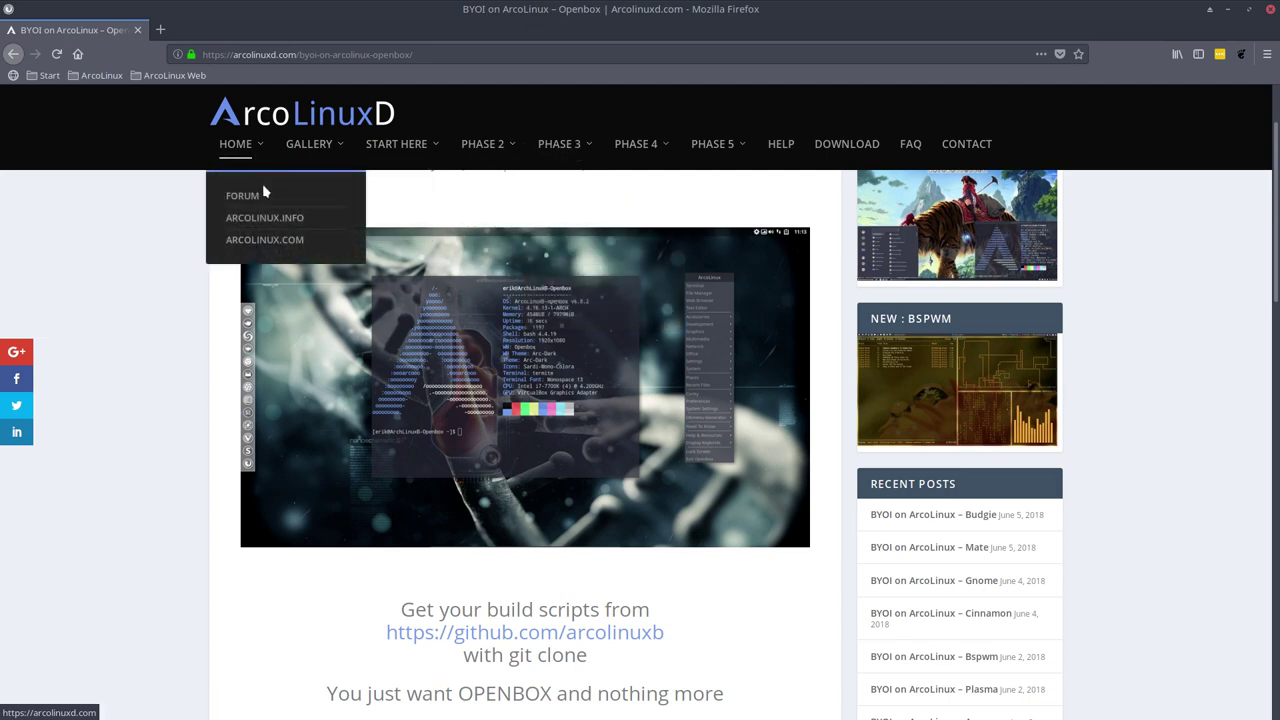
click(266, 240)
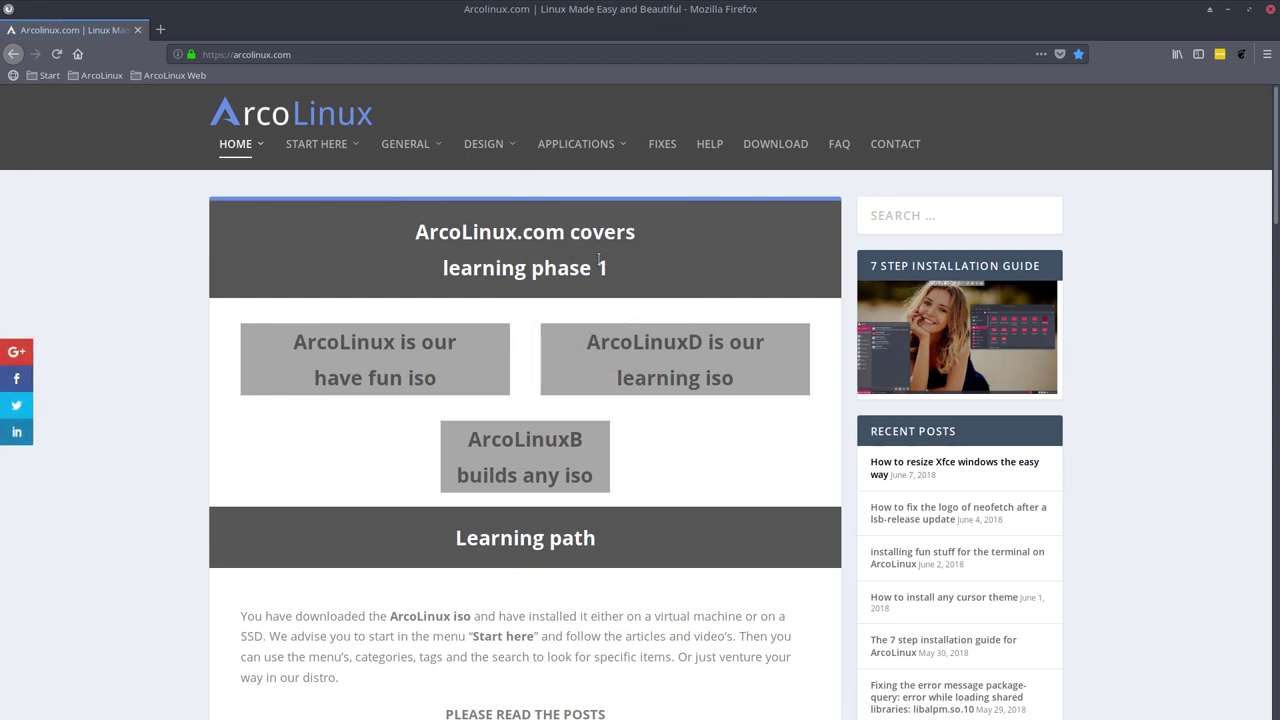
Go to the ArcoLinux.info website and find the SourceForge iso downloads on its download page.
mouse_move(250, 158)
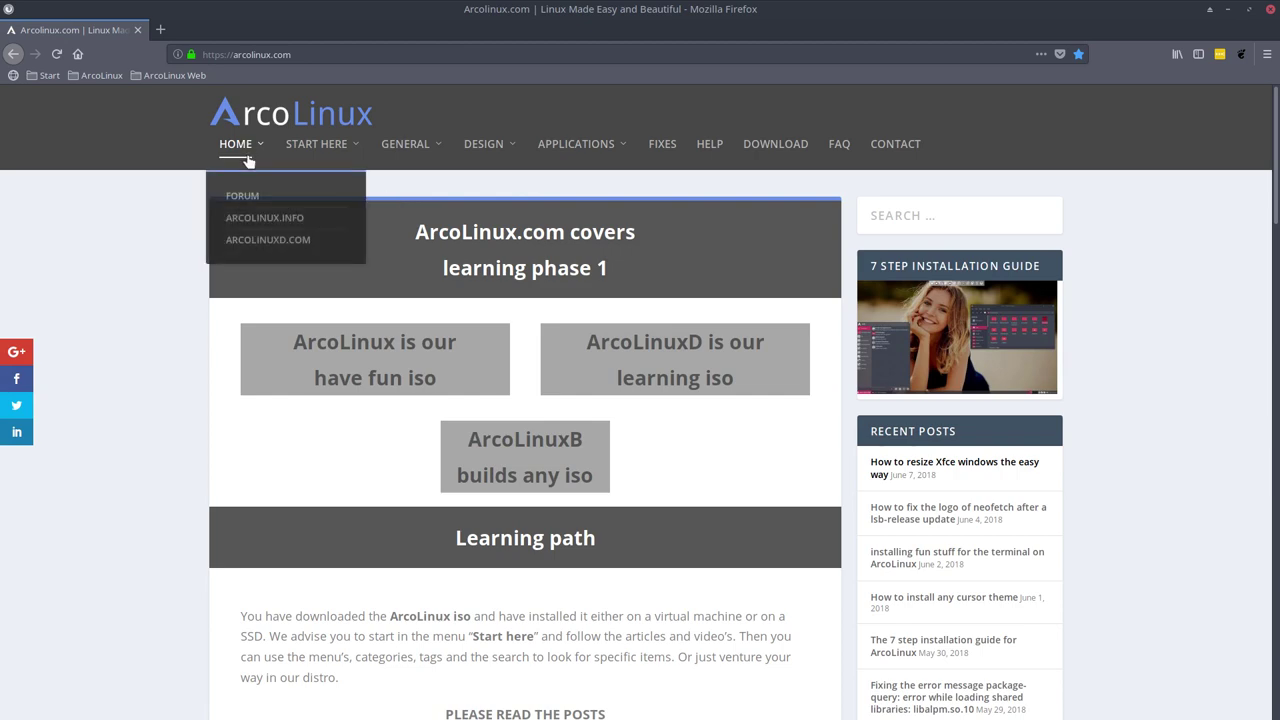
click(345, 217)
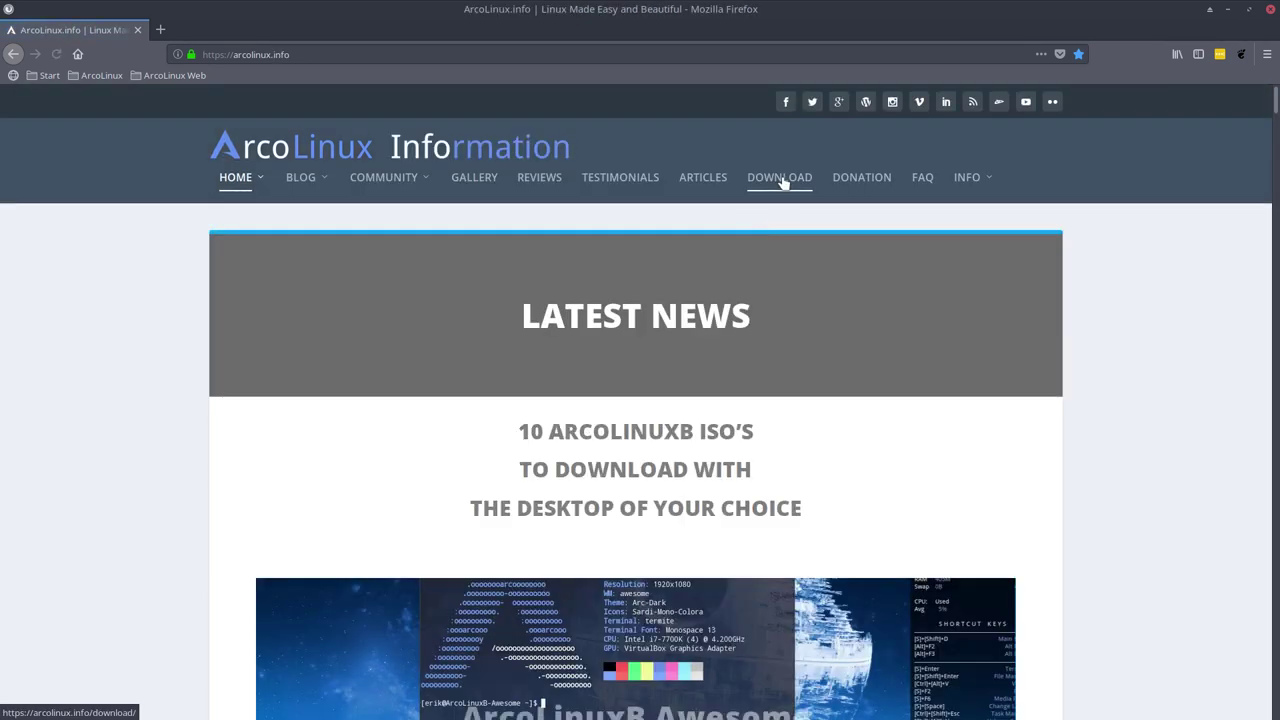
click(783, 183)
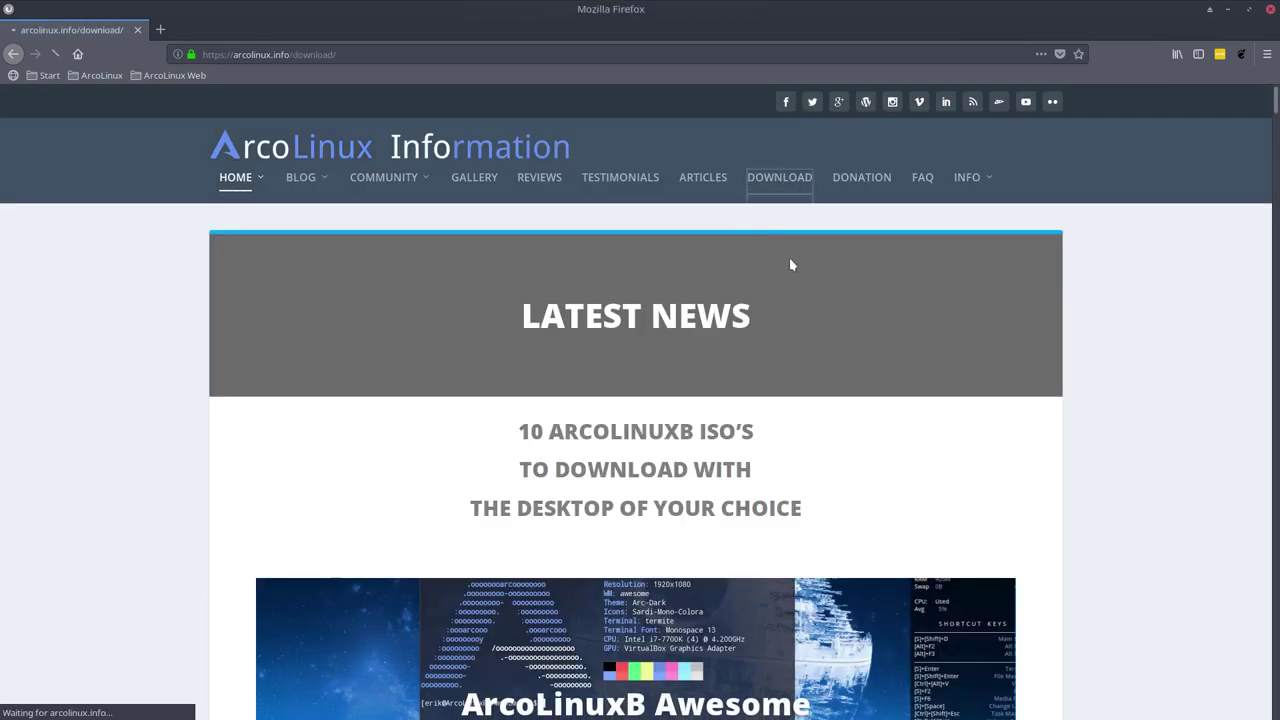
scroll(790, 264, down, 5)
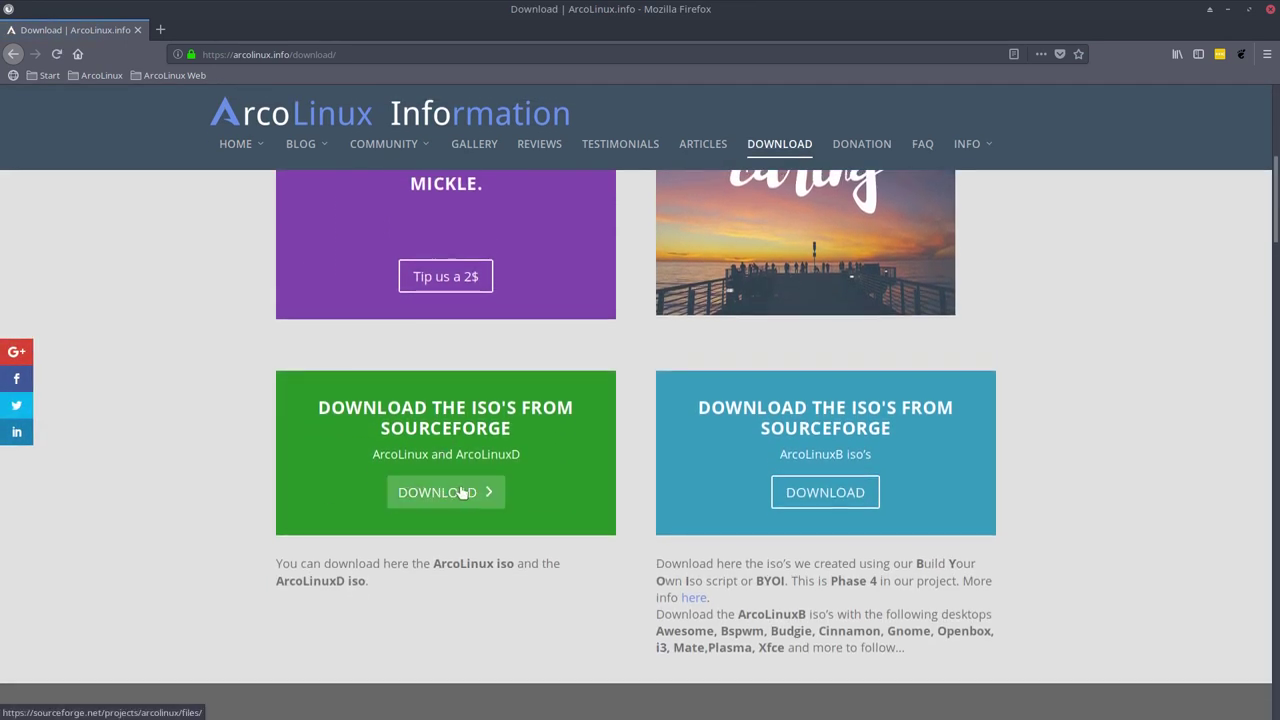
Open the ArcoLinuxB iso's on SourceForge and browse to the cinnamon folder.
drag(372, 454, 520, 457)
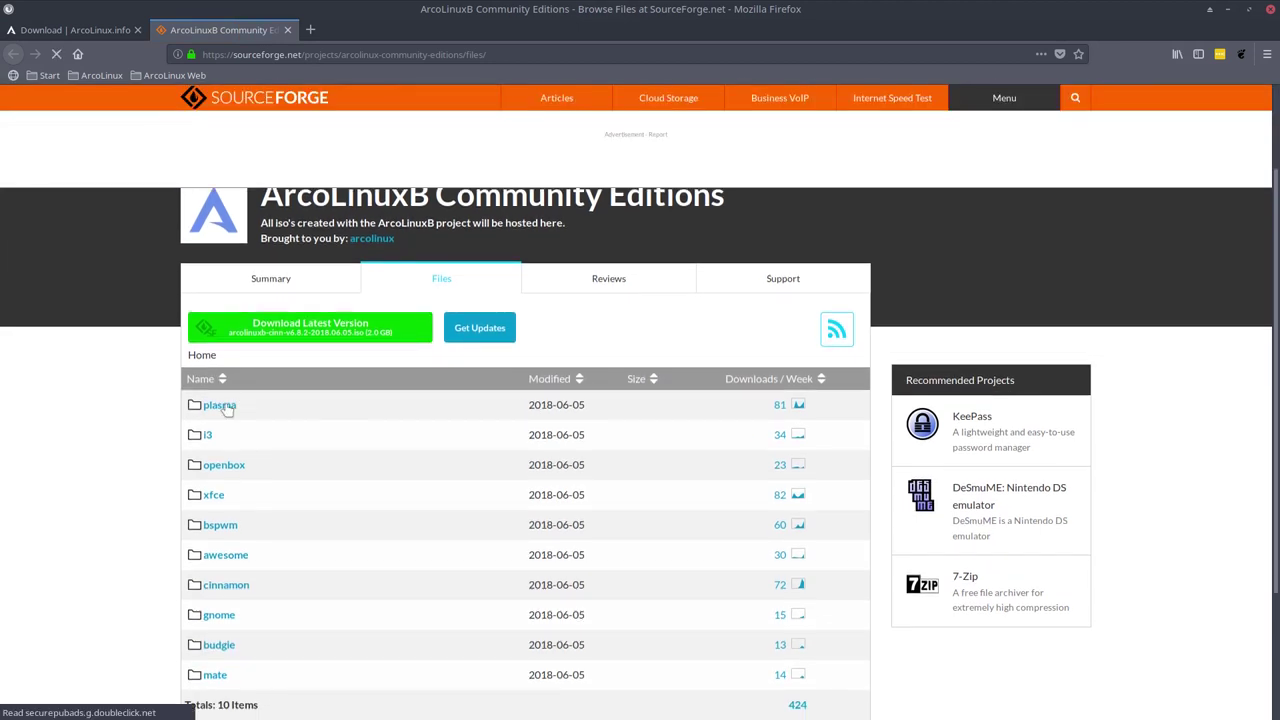
scroll(213, 450, down, 3)
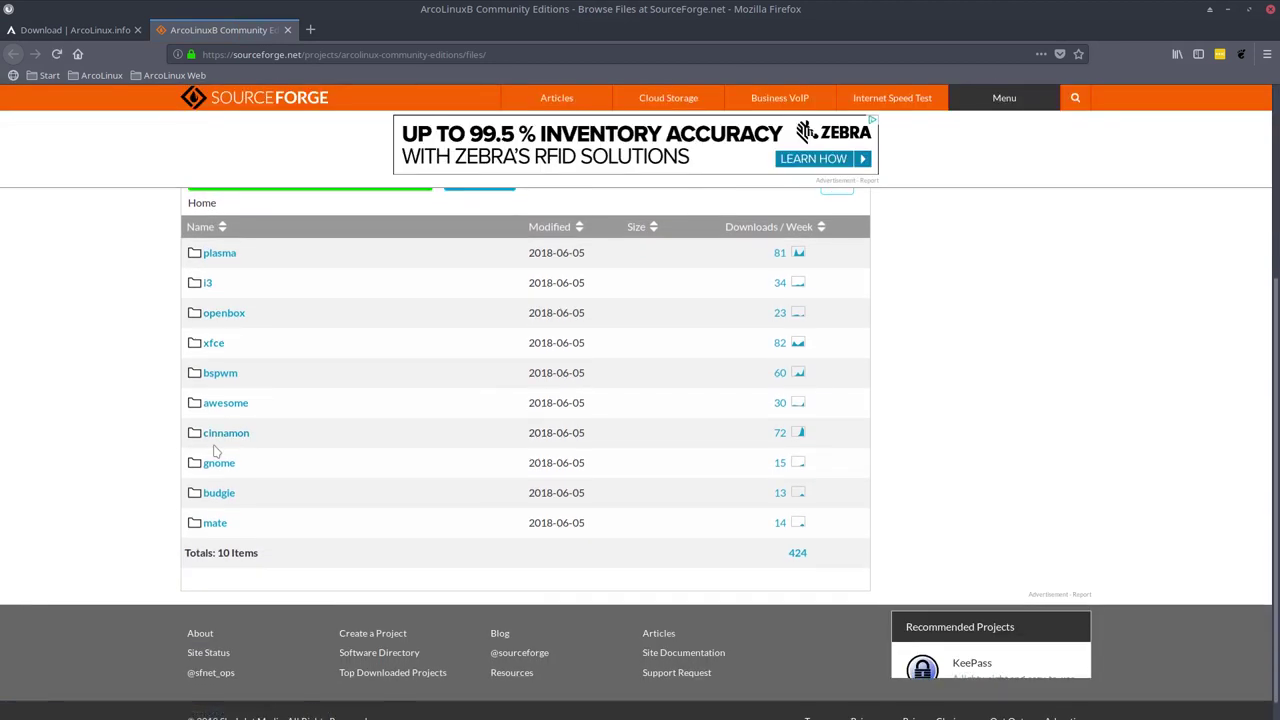
click(225, 433)
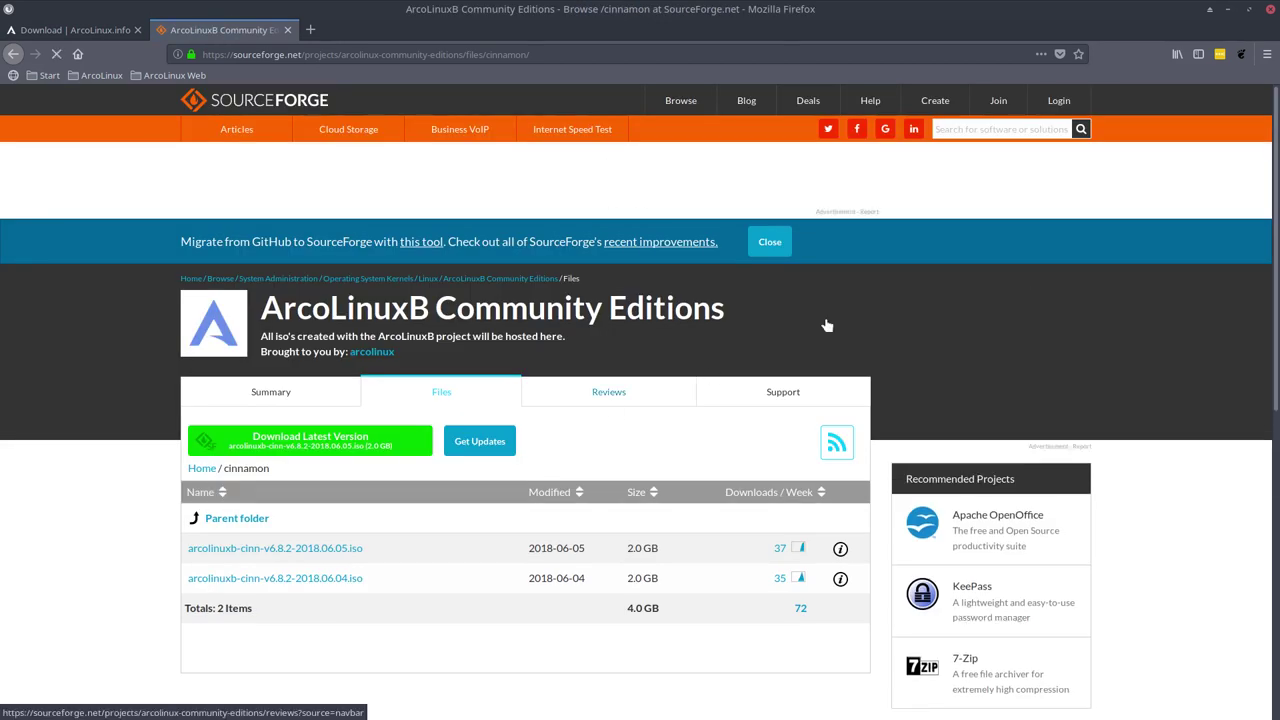
Minimize the browser and boot the existing OS in the ArcoLinuxB-Openbox virtual machine.
click(1229, 12)
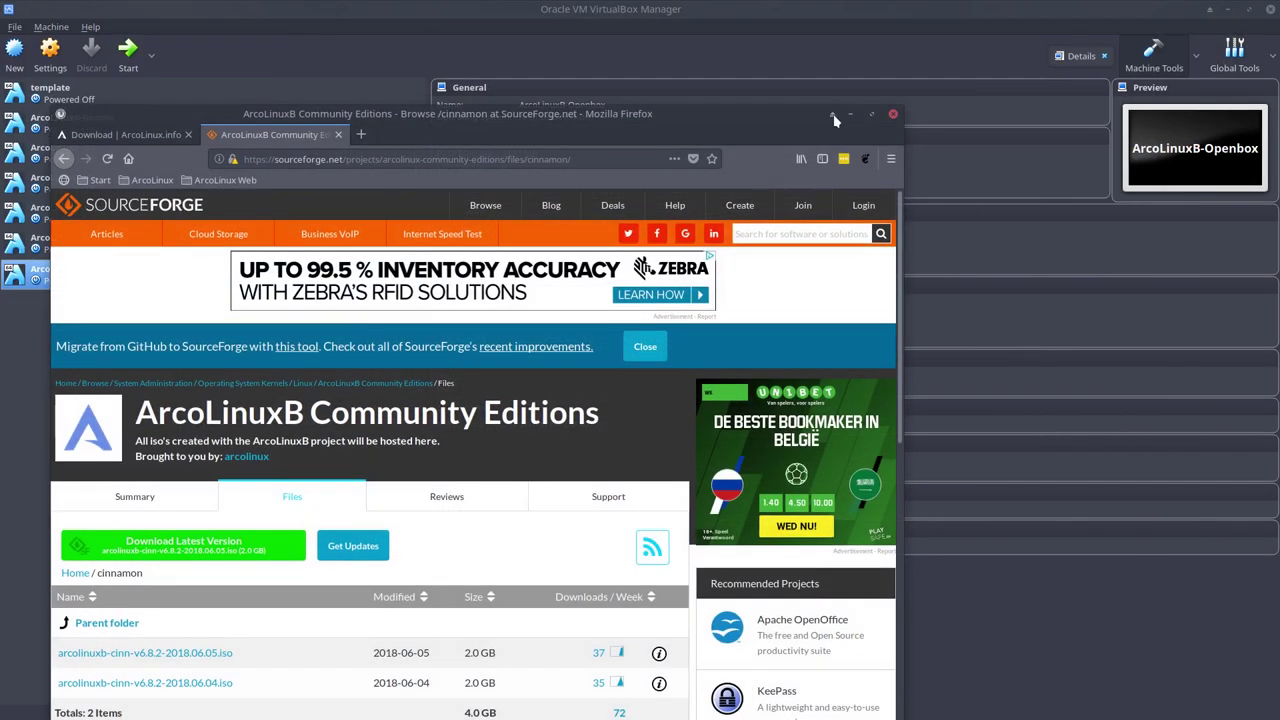
click(851, 116)
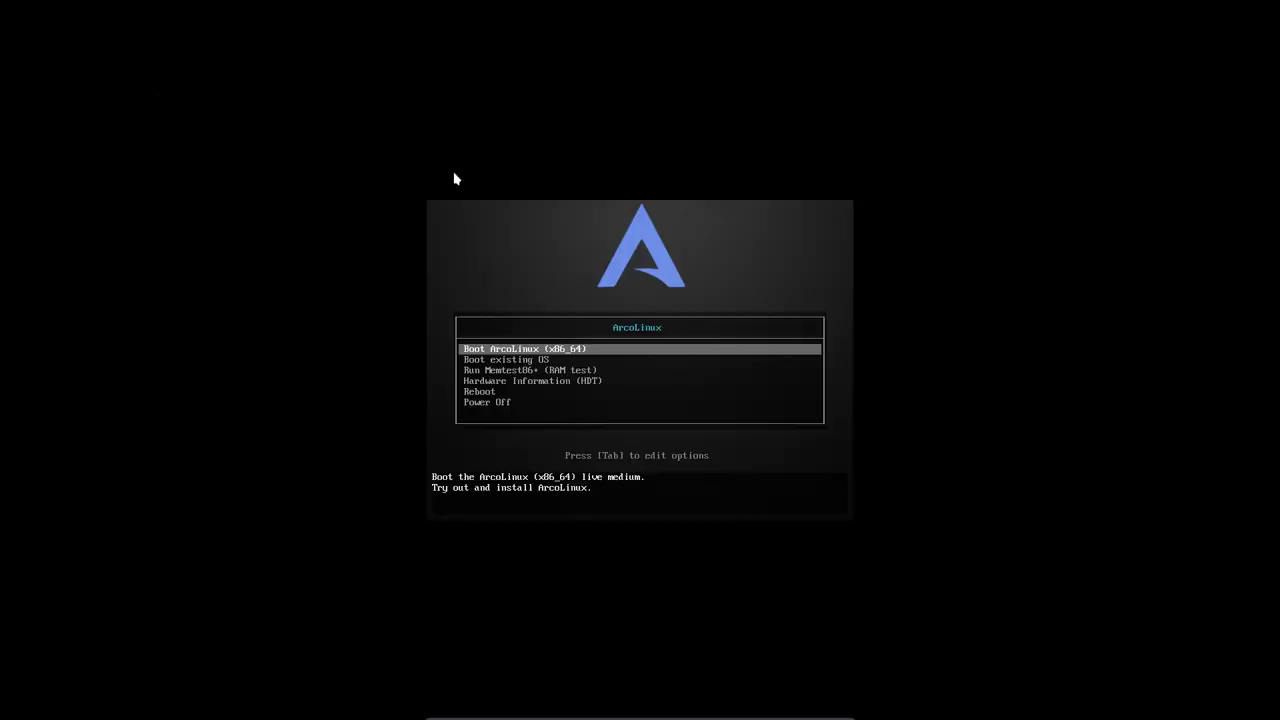
key(Down)
key(Return)
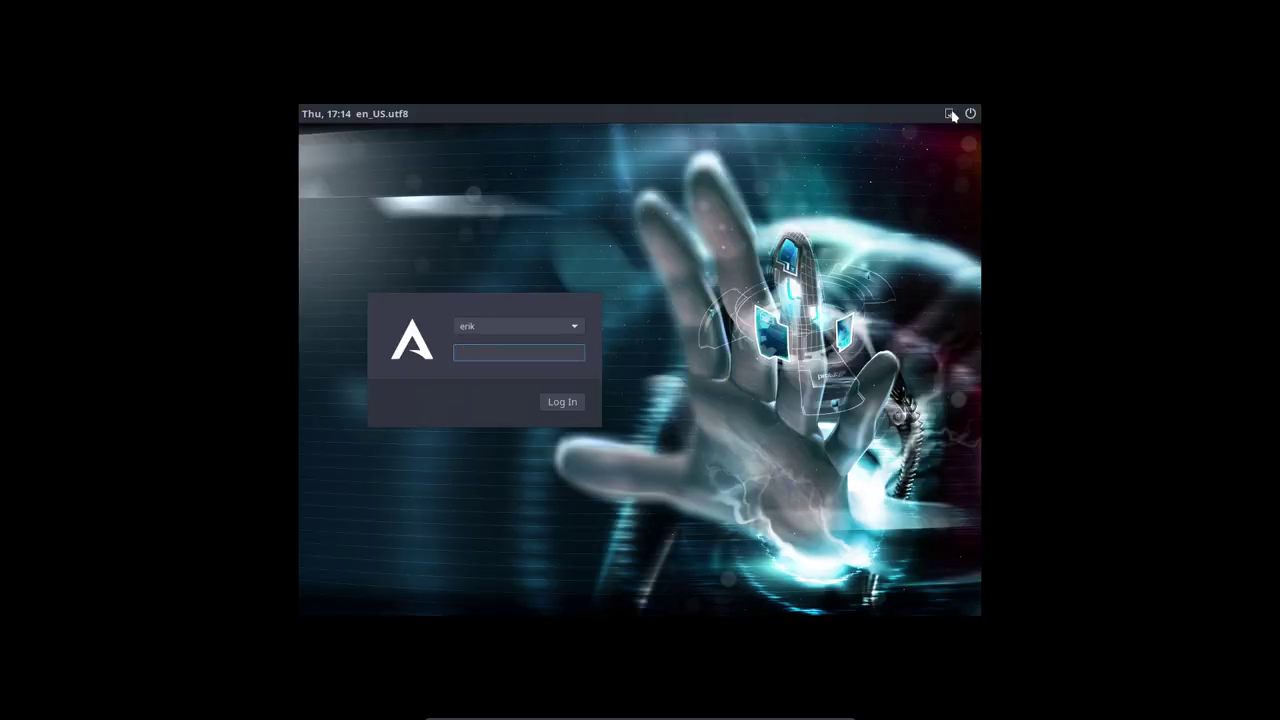
Check the session selector on the login screen and log in with the account password.
click(951, 114)
click(497, 347)
text(*)
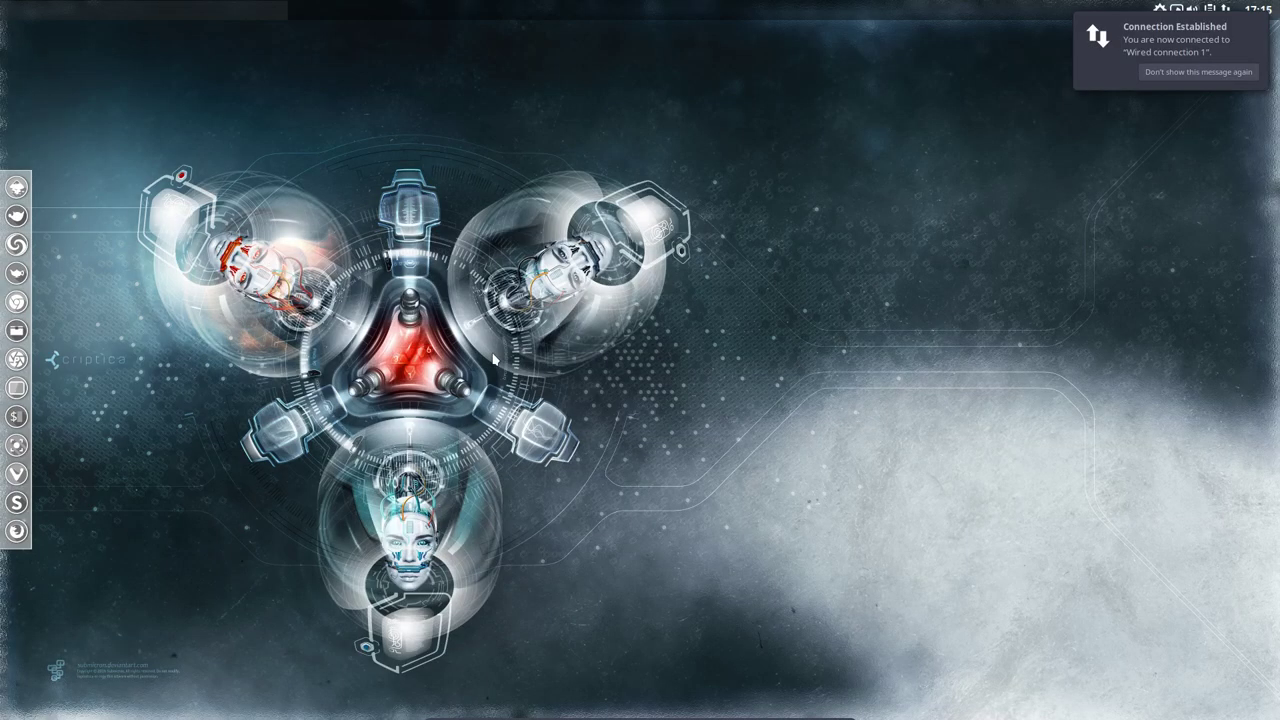
Turn off the network connection notification and exit the Openbox session.
click(1210, 75)
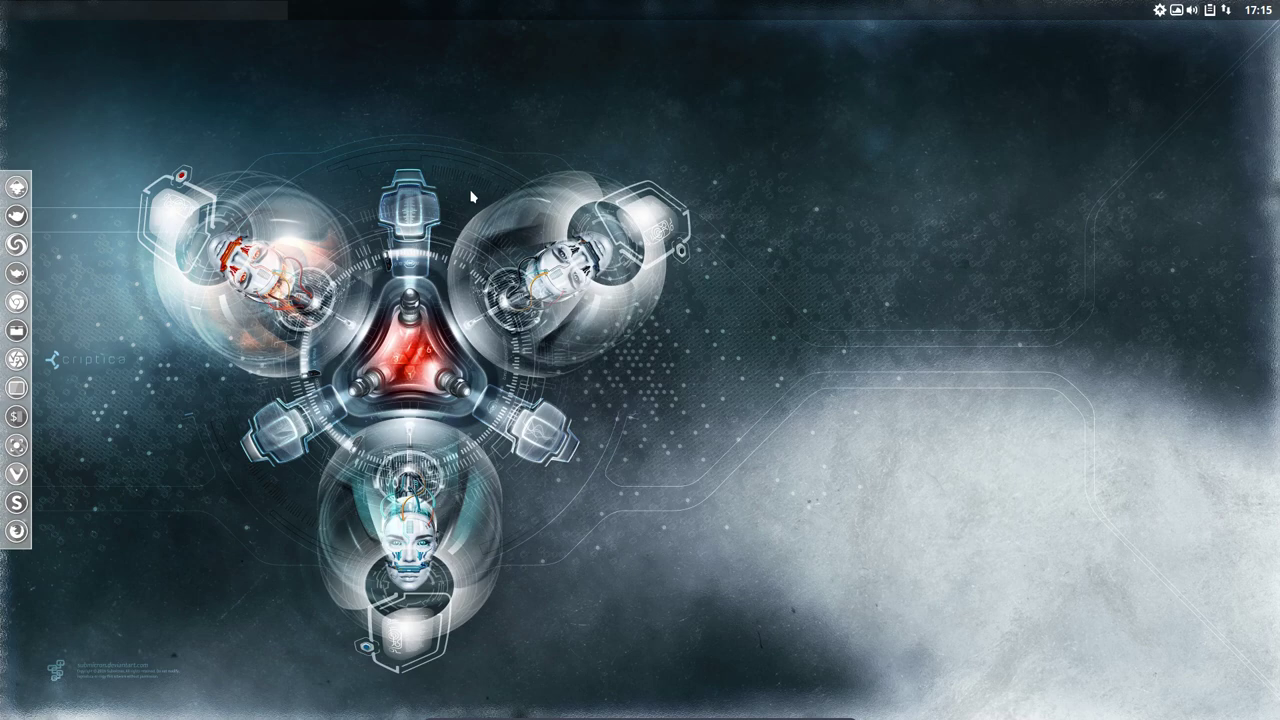
right_click(434, 202)
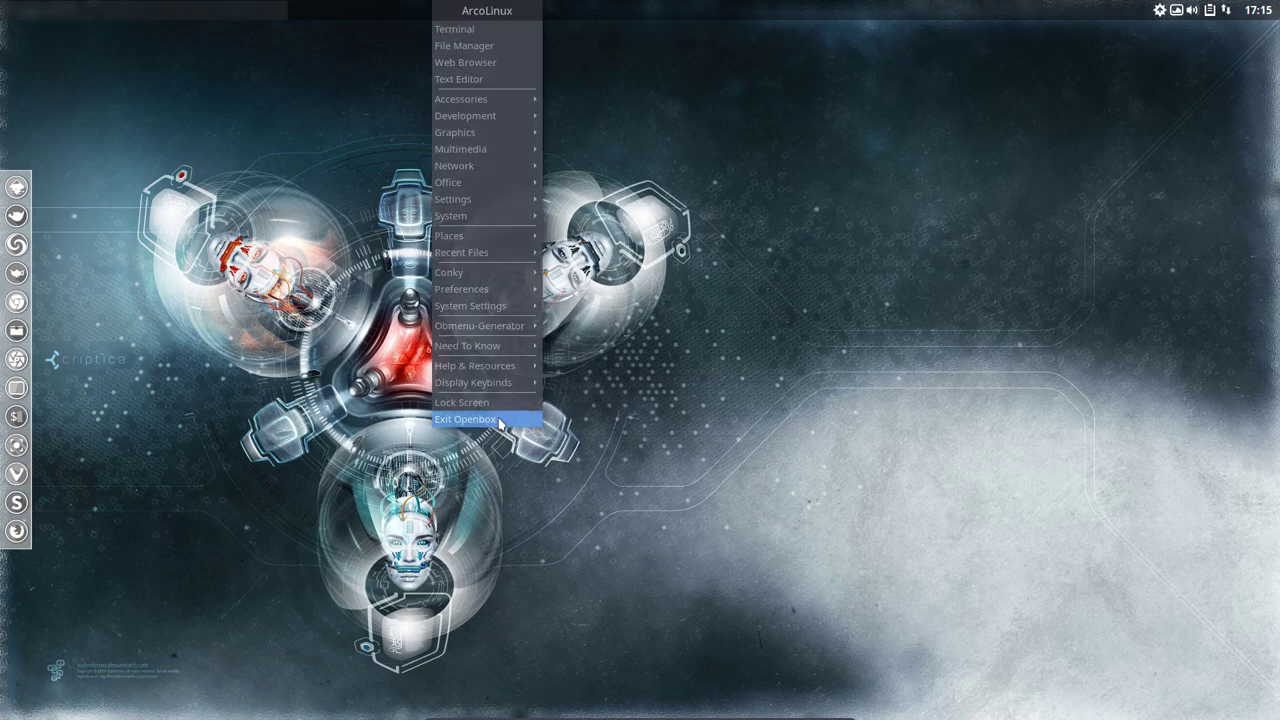
click(490, 423)
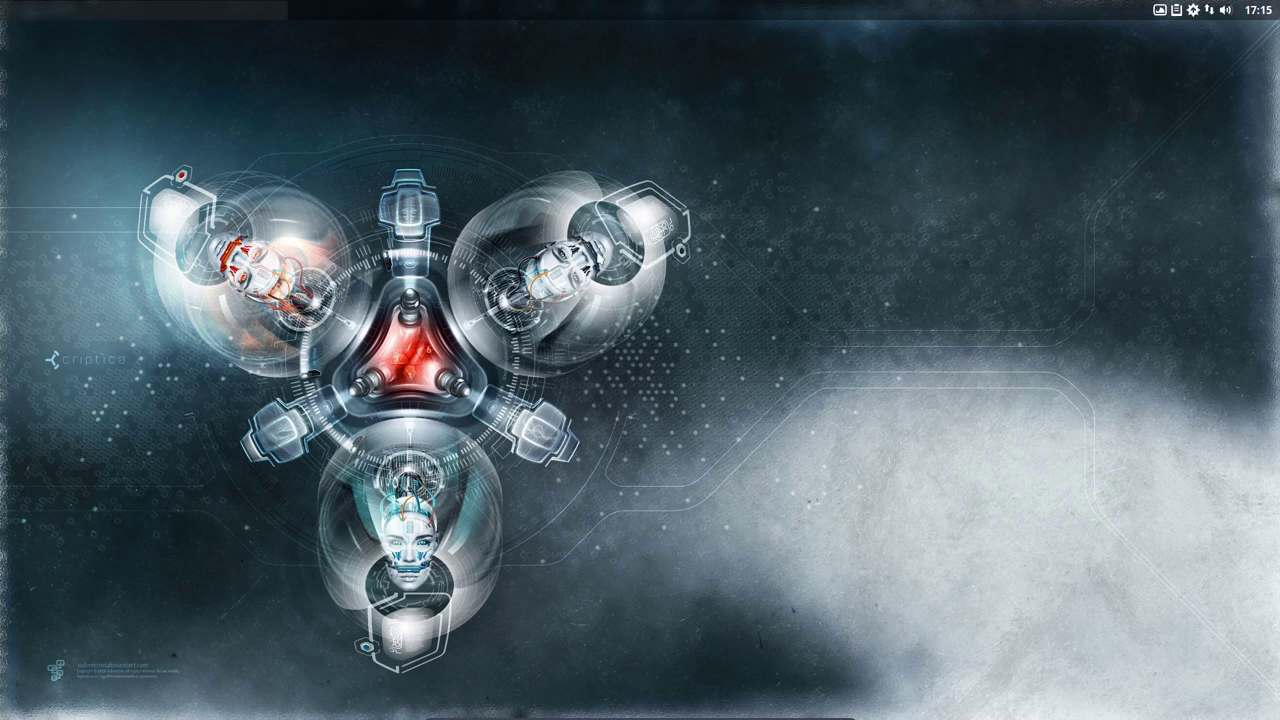
Open a terminal, move it lower on the desktop to read the system information, and close it.
right_click(586, 163)
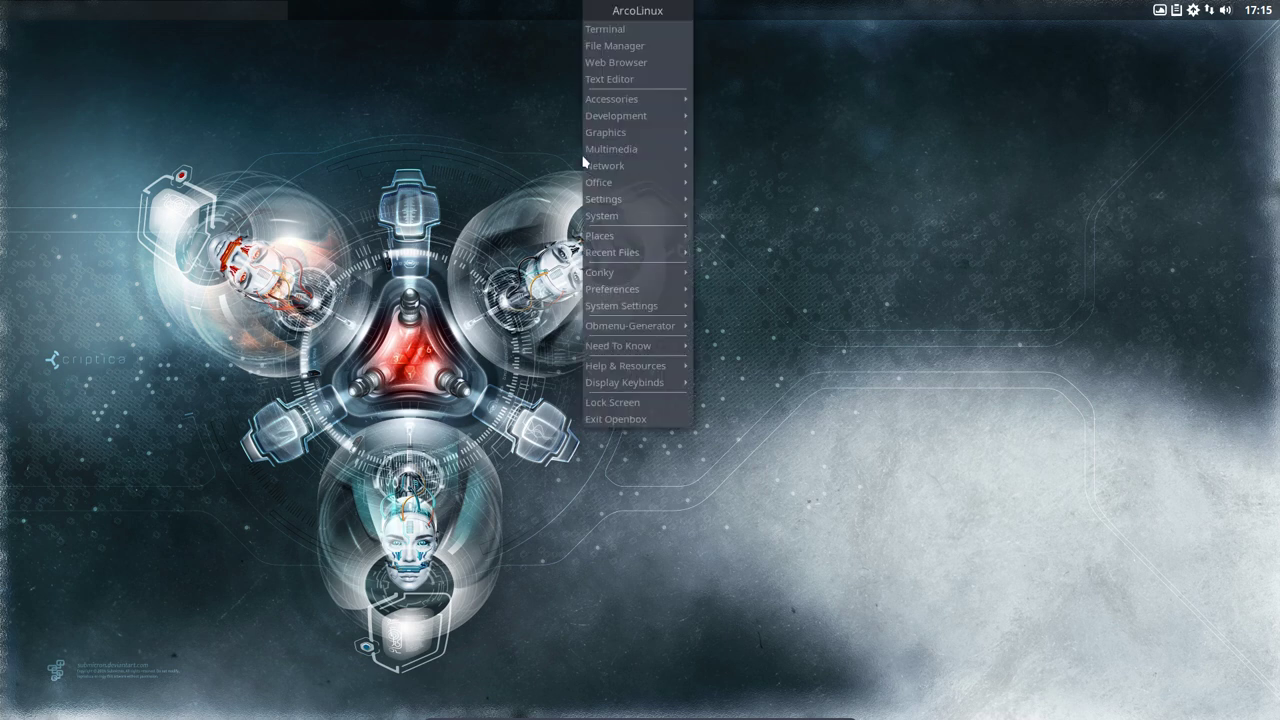
click(631, 33)
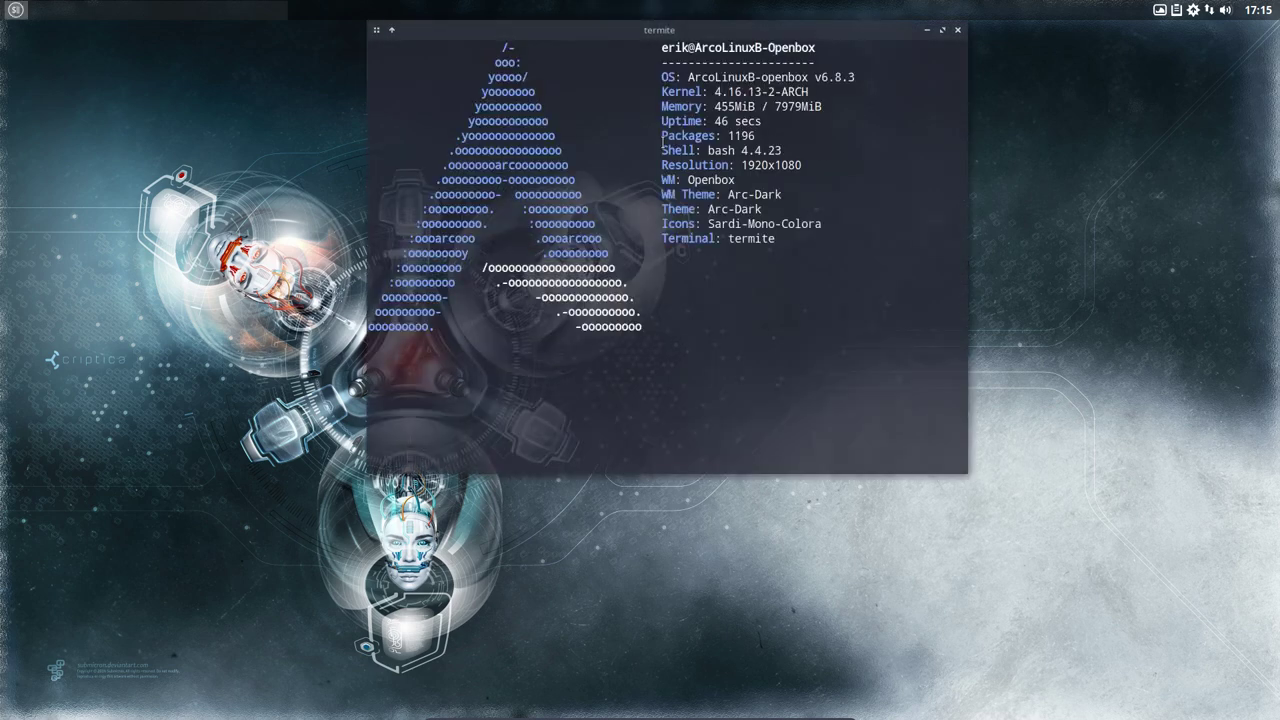
drag(705, 38, 710, 162)
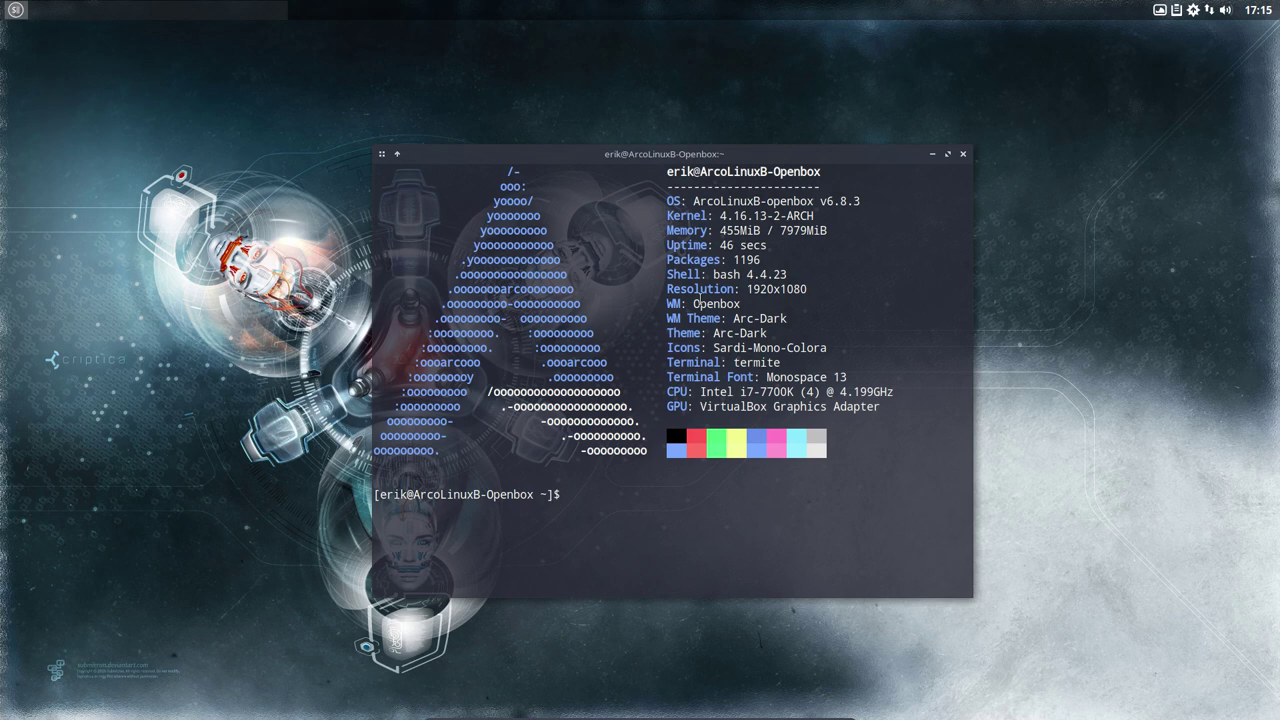
click(965, 154)
Inspect the wallpaper changer's options and open the Package Manager.
click(1161, 14)
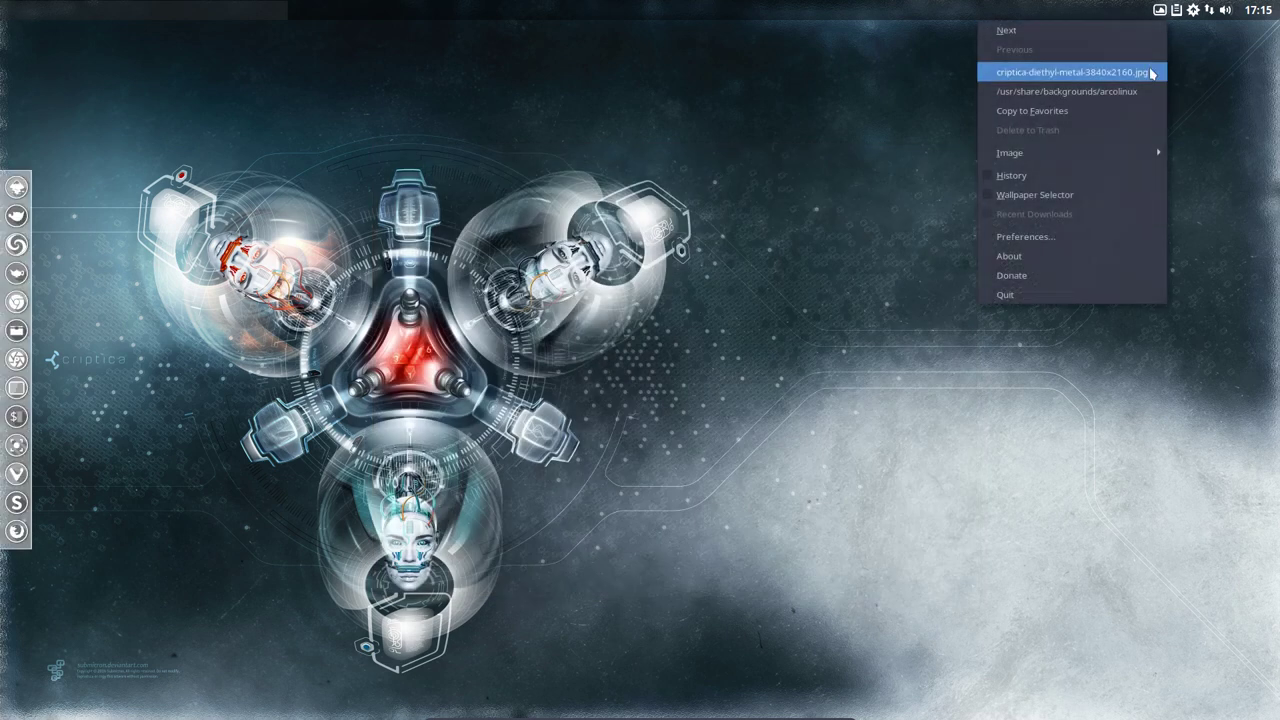
click(1196, 84)
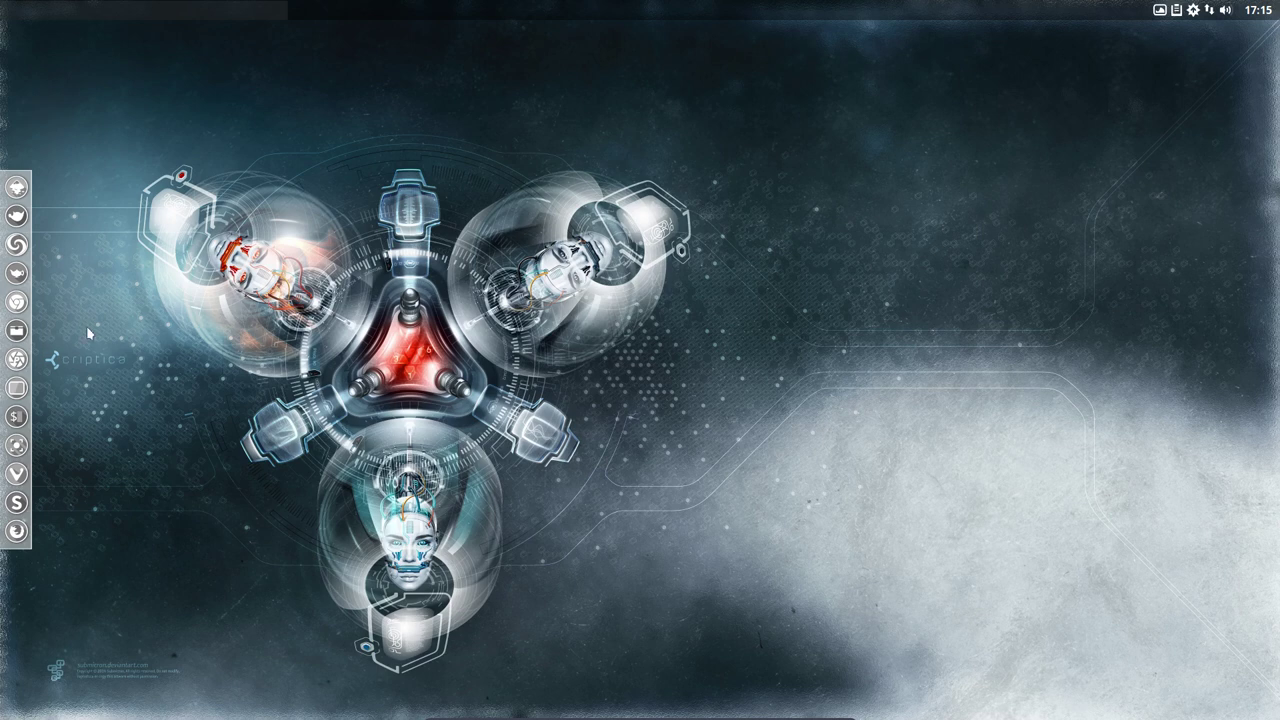
click(1195, 12)
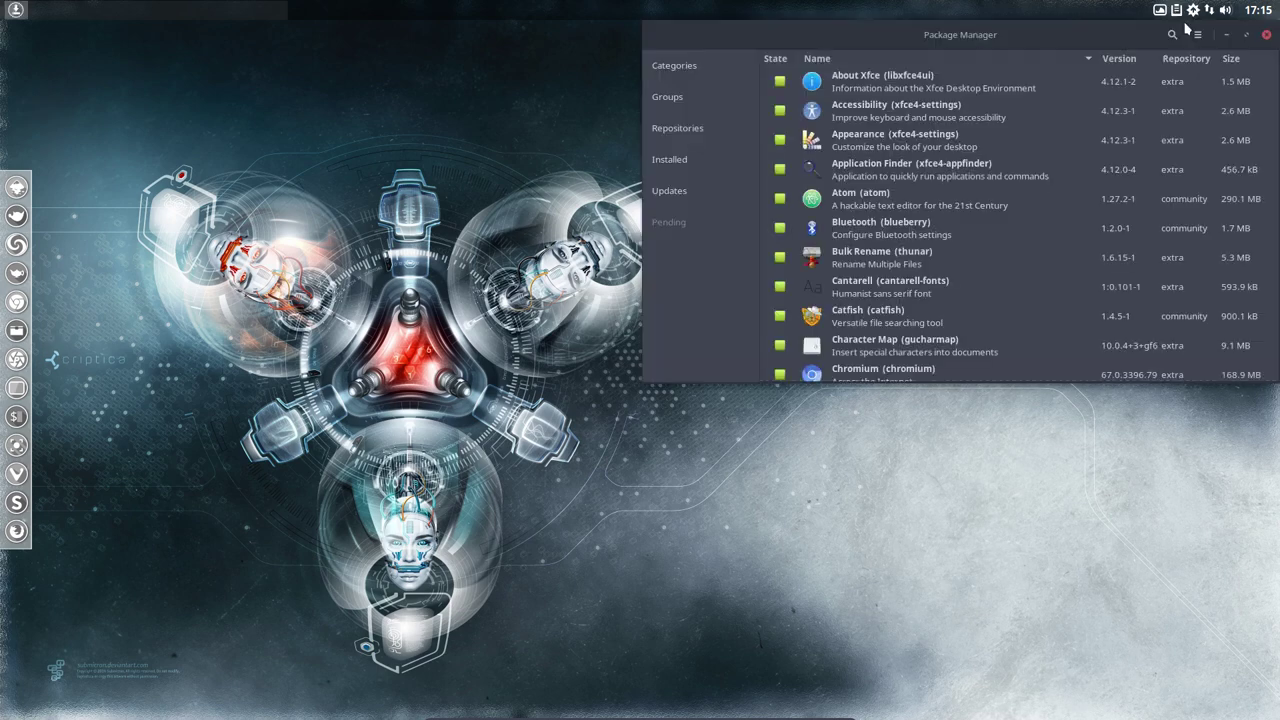
Switch to the next wallpaper and close the Package Manager.
click(1159, 12)
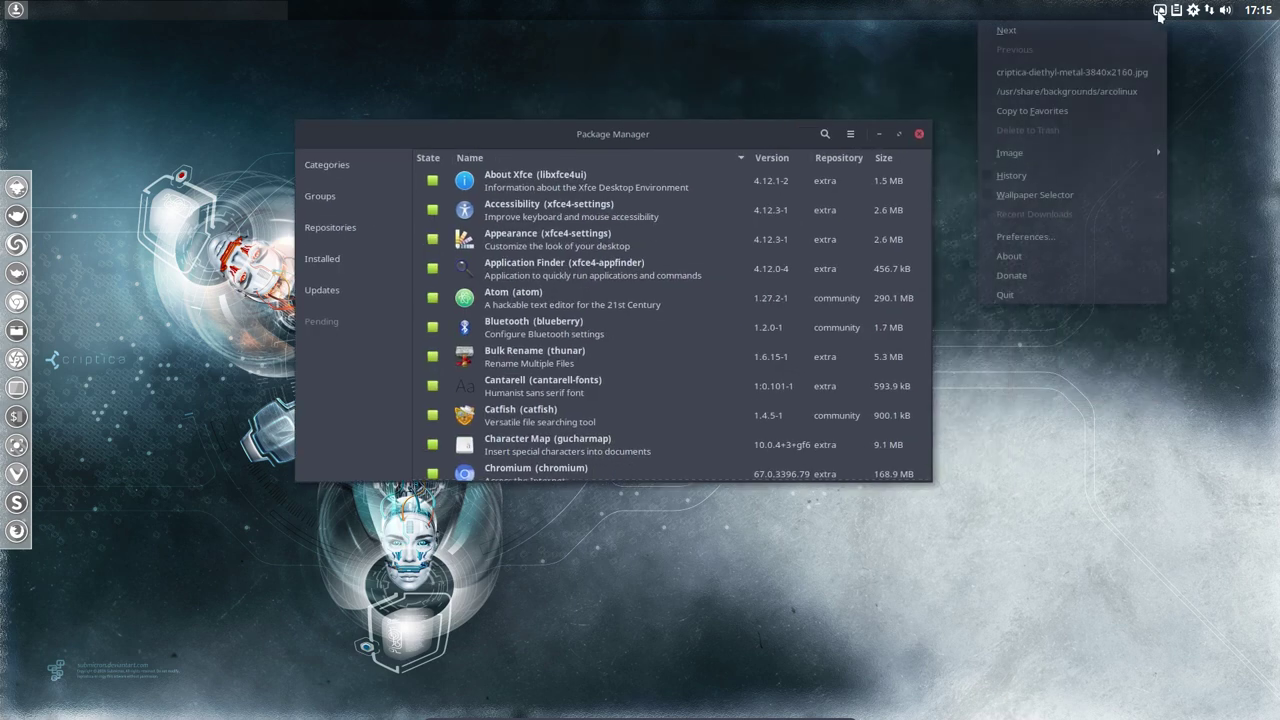
click(1117, 36)
click(919, 134)
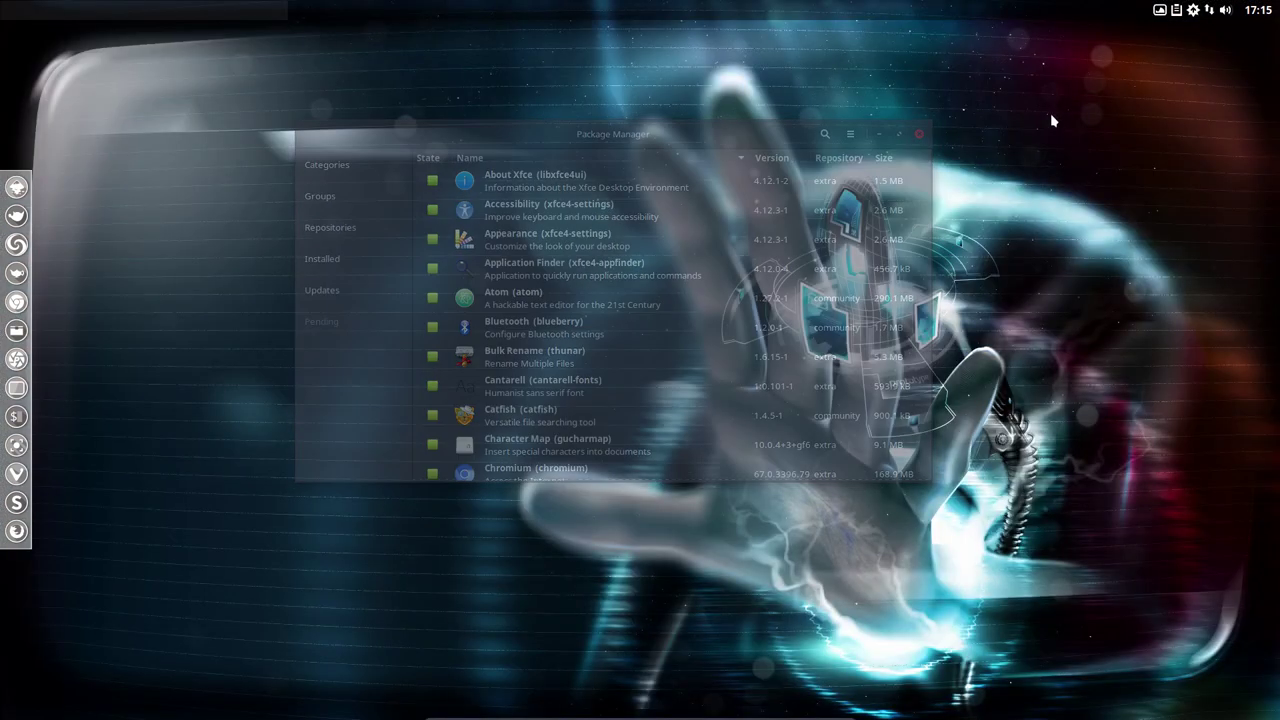
Set the wooden-floor-pyramid.jpg image as the desktop wallpaper using the Wallpaper Selector, and close the selector.
click(1159, 12)
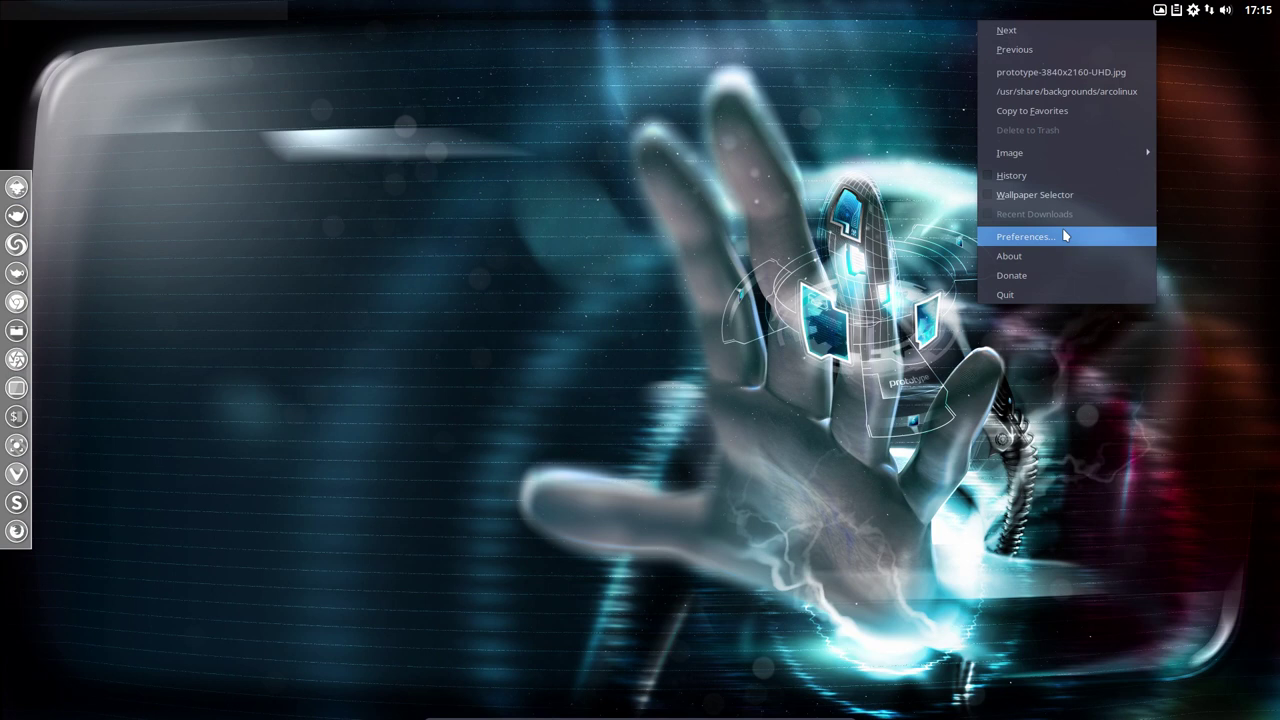
click(1038, 196)
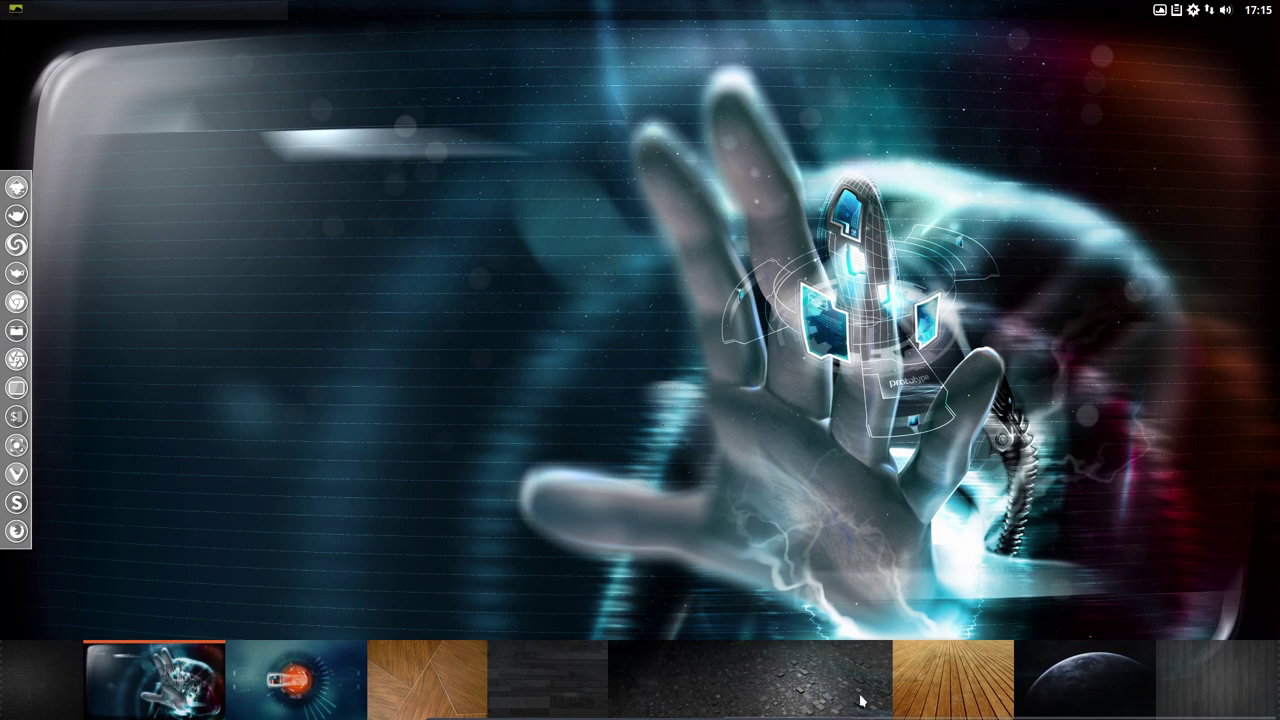
click(447, 697)
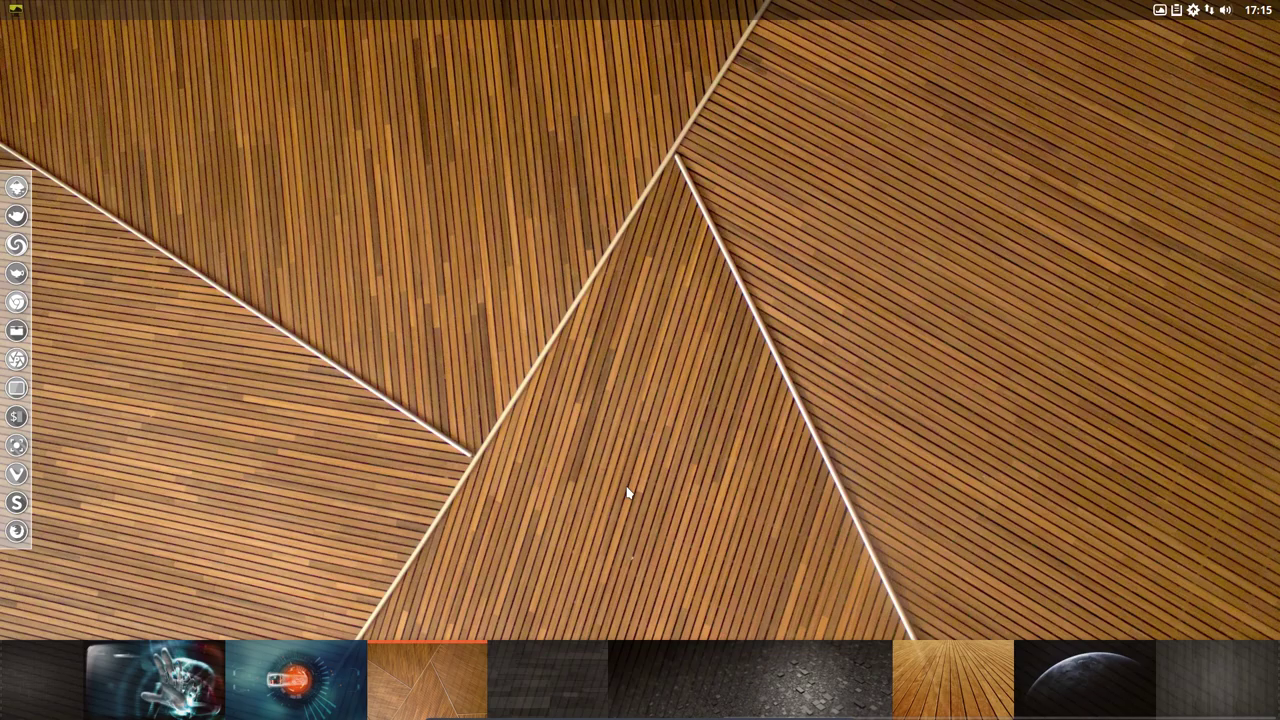
right_click(539, 697)
click(588, 682)
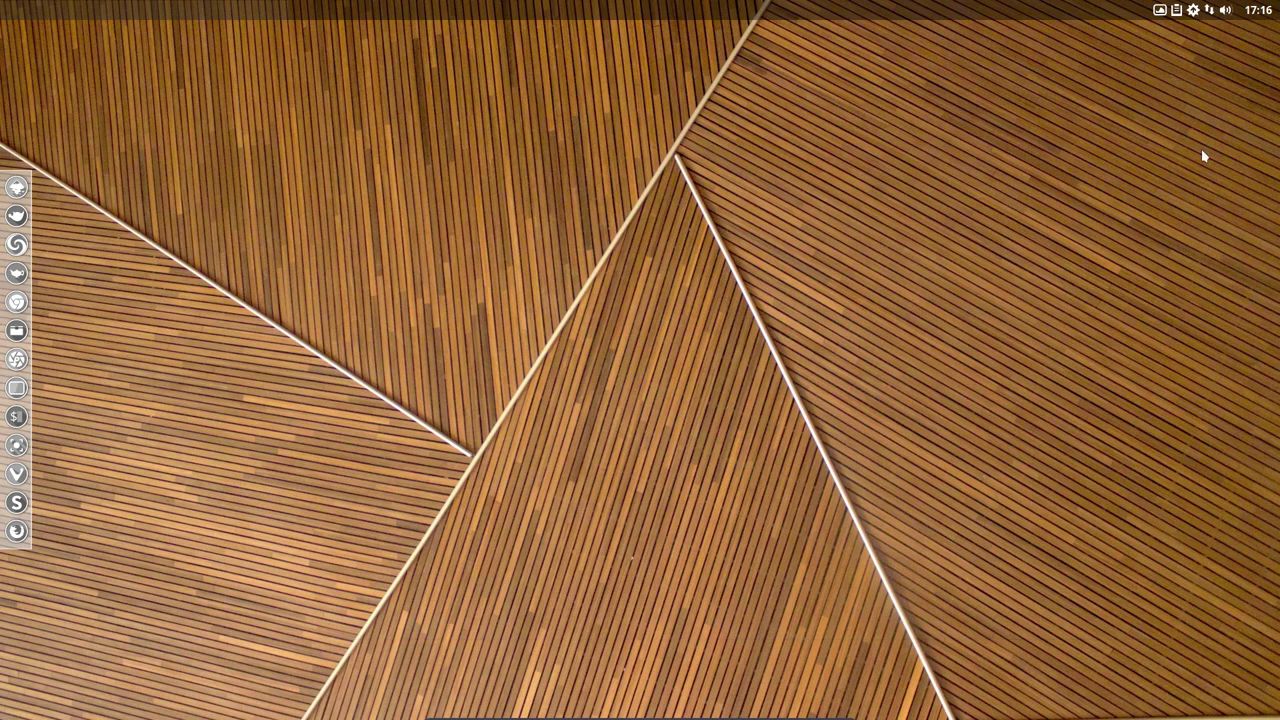
Generate a pipe menu with icons for the Openbox desktop menu using Obmenu-Generator.
click(1161, 11)
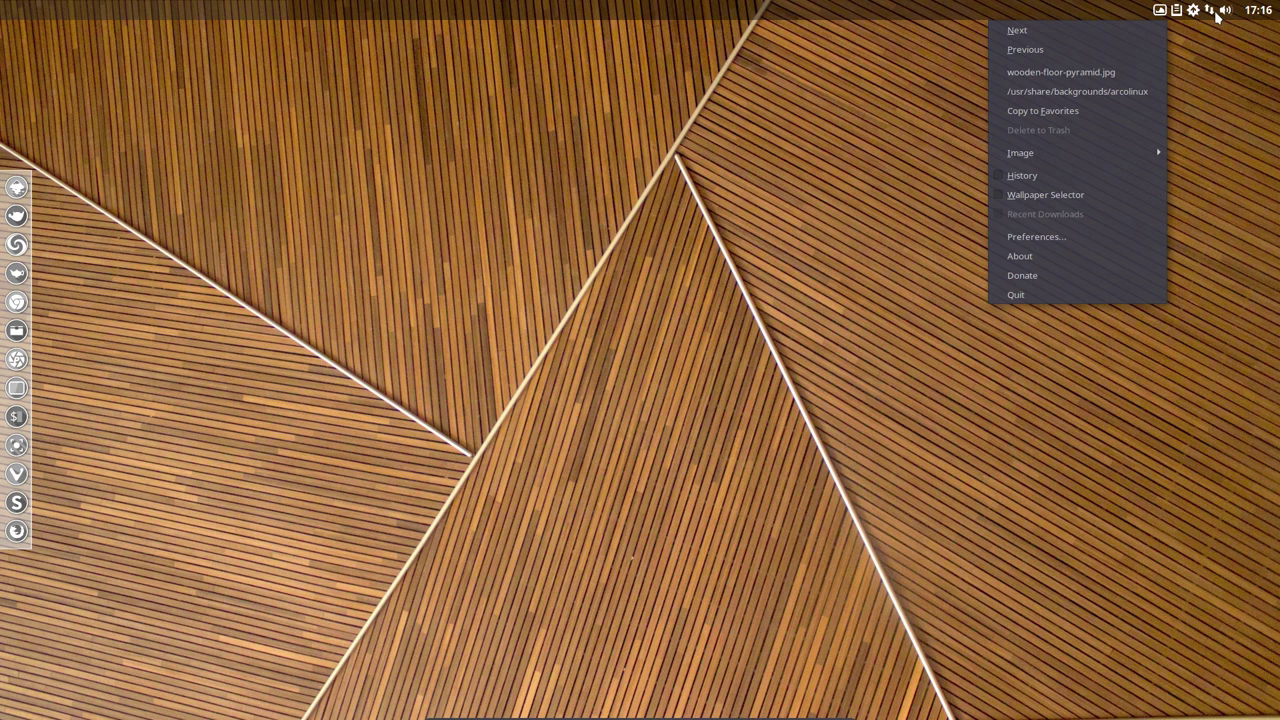
right_click(645, 142)
right_click(637, 143)
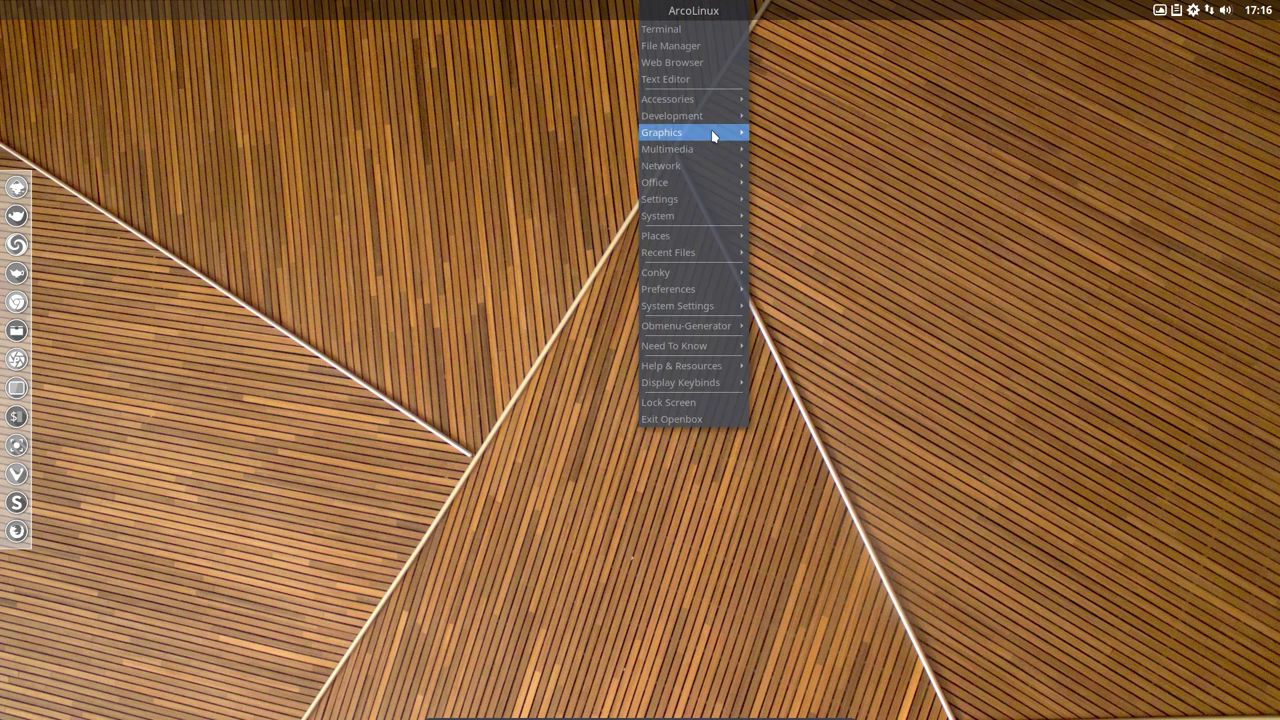
mouse_move(706, 326)
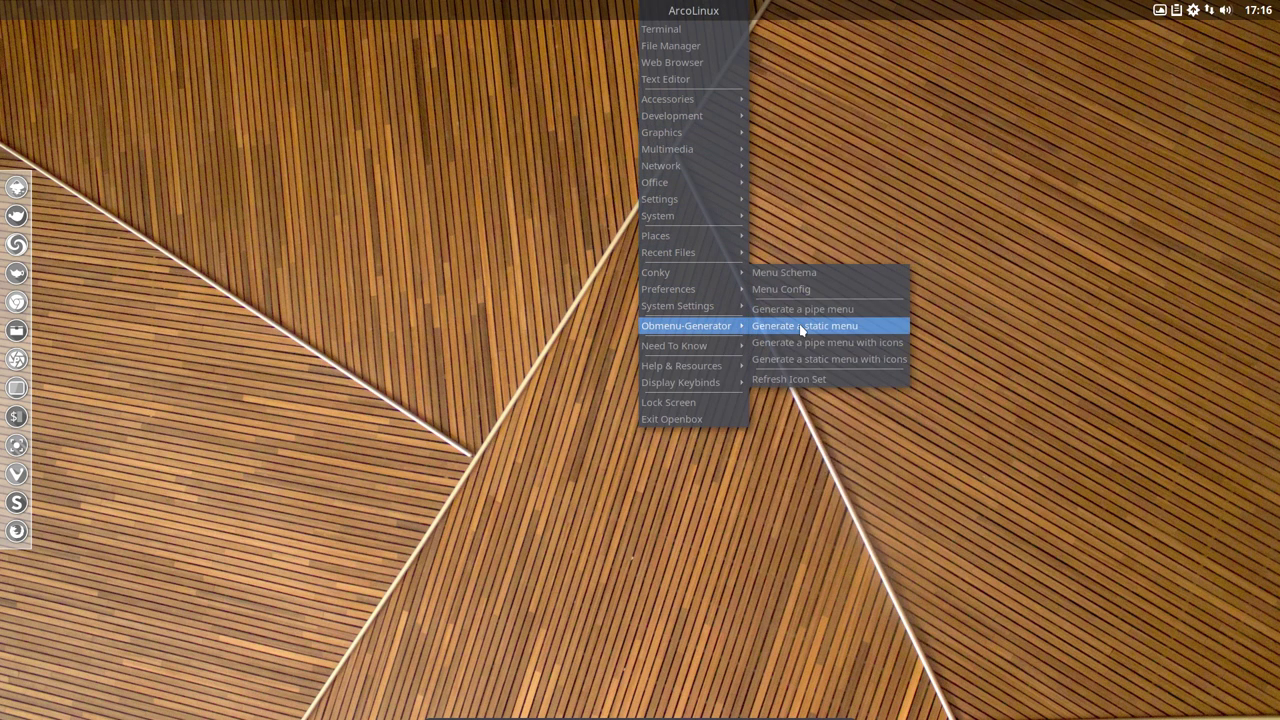
click(868, 345)
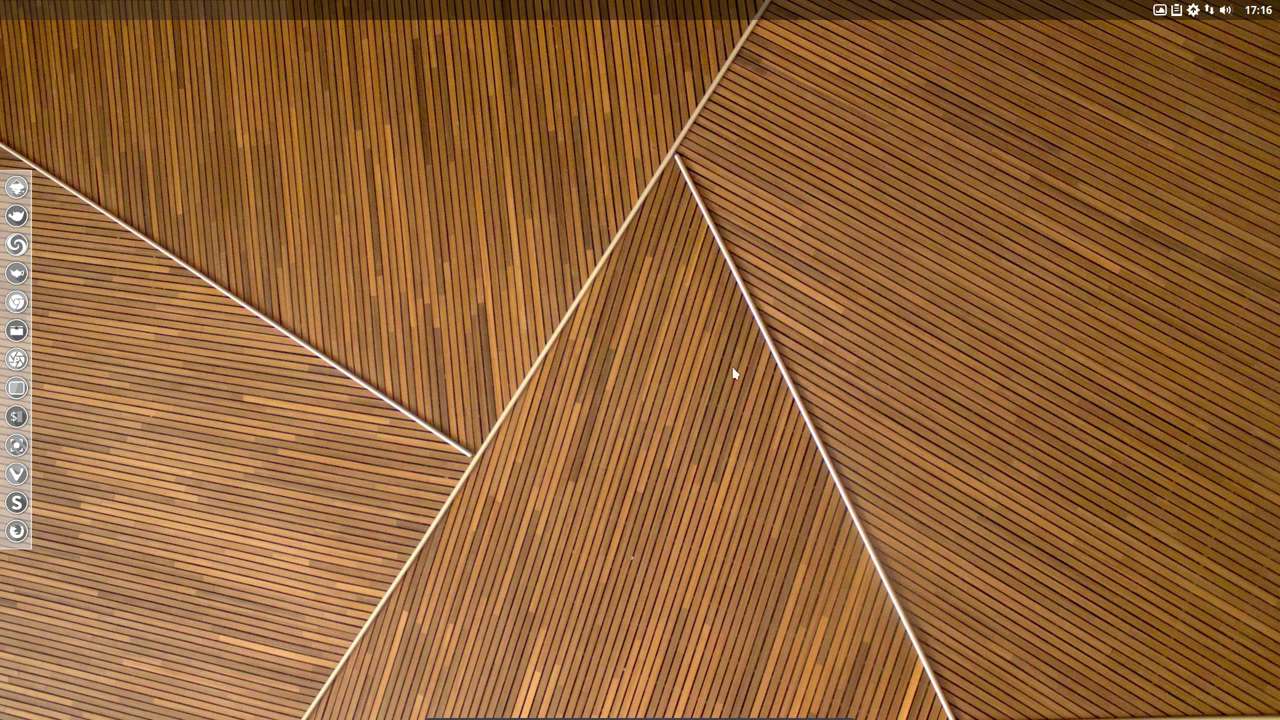
Check the icons in the regenerated desktop menu and its Accessories submenu, and dismiss the menu.
right_click(538, 374)
mouse_move(589, 265)
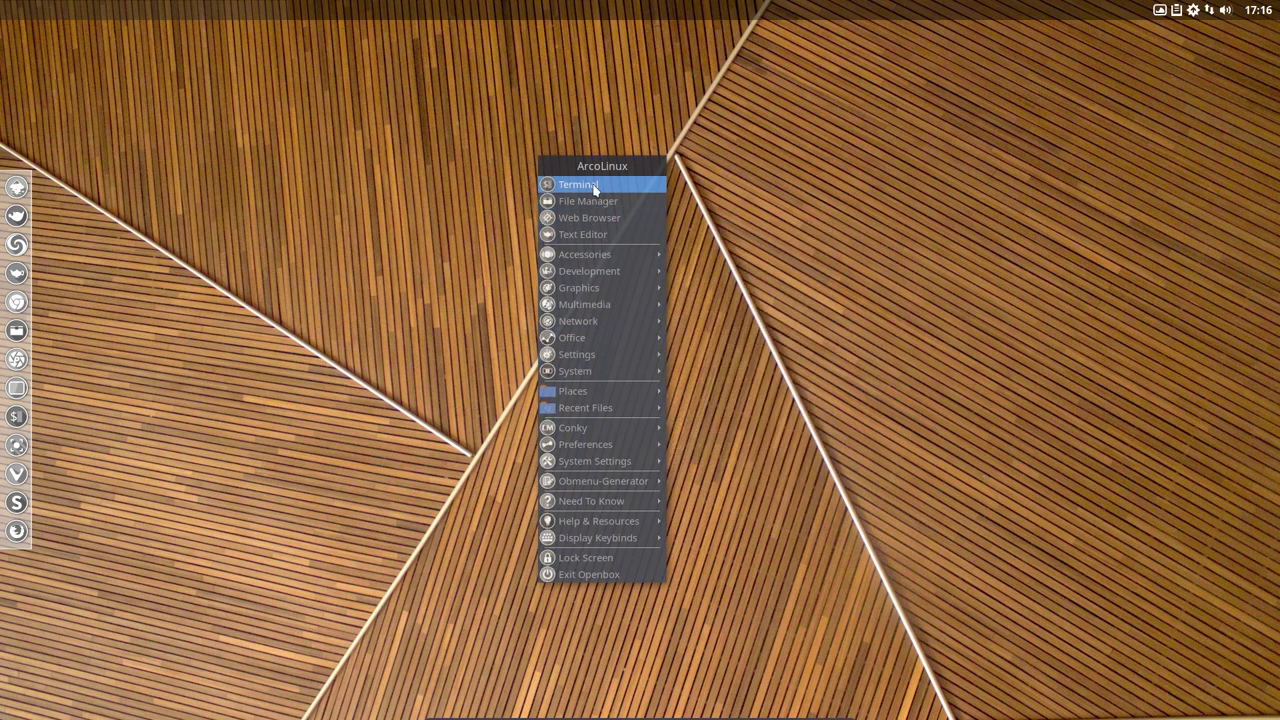
mouse_move(601, 257)
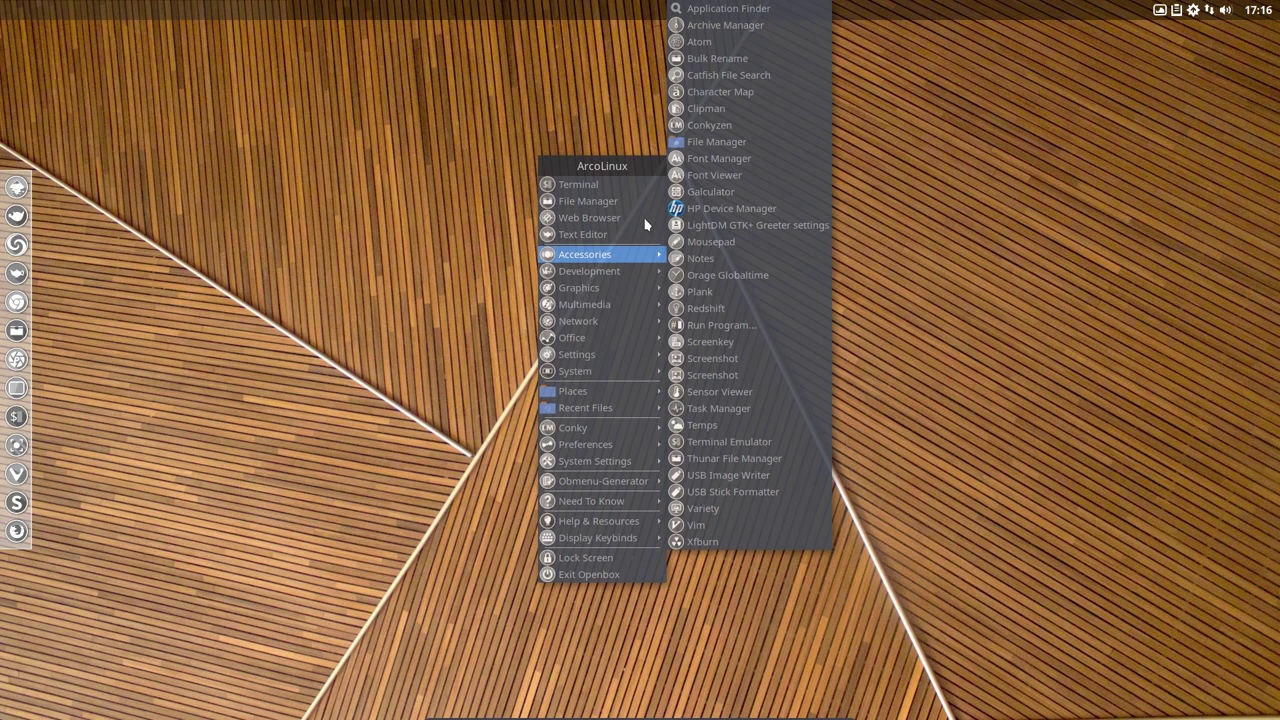
click(340, 279)
Open a terminal and run sudo hardcode-fixer, entering the account password.
right_click(340, 279)
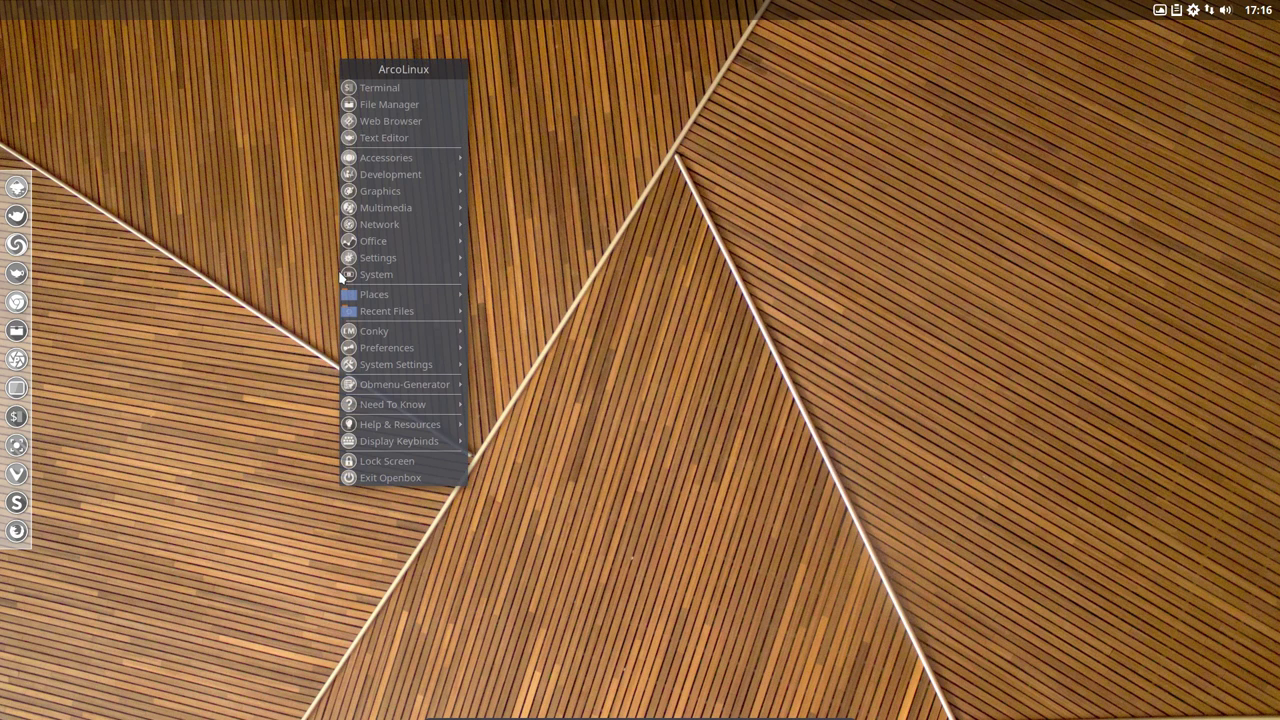
click(406, 92)
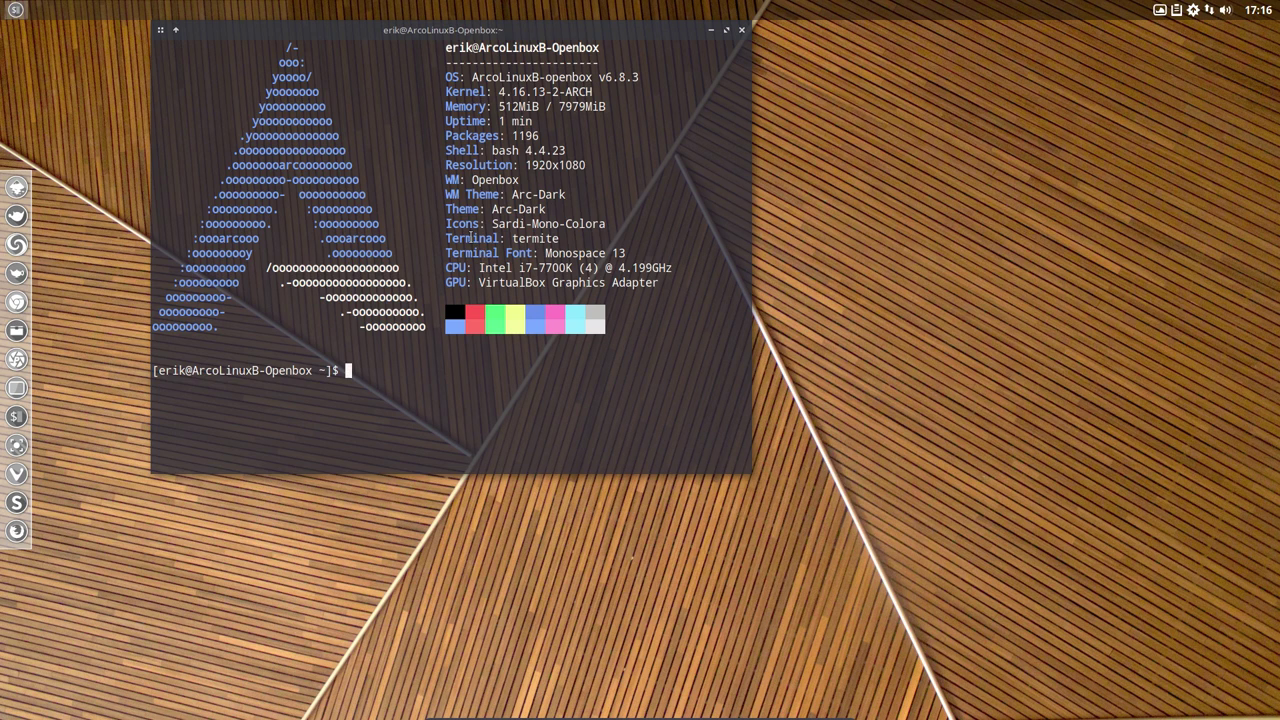
text(sudo harx)
key(Tab)
key(Return)
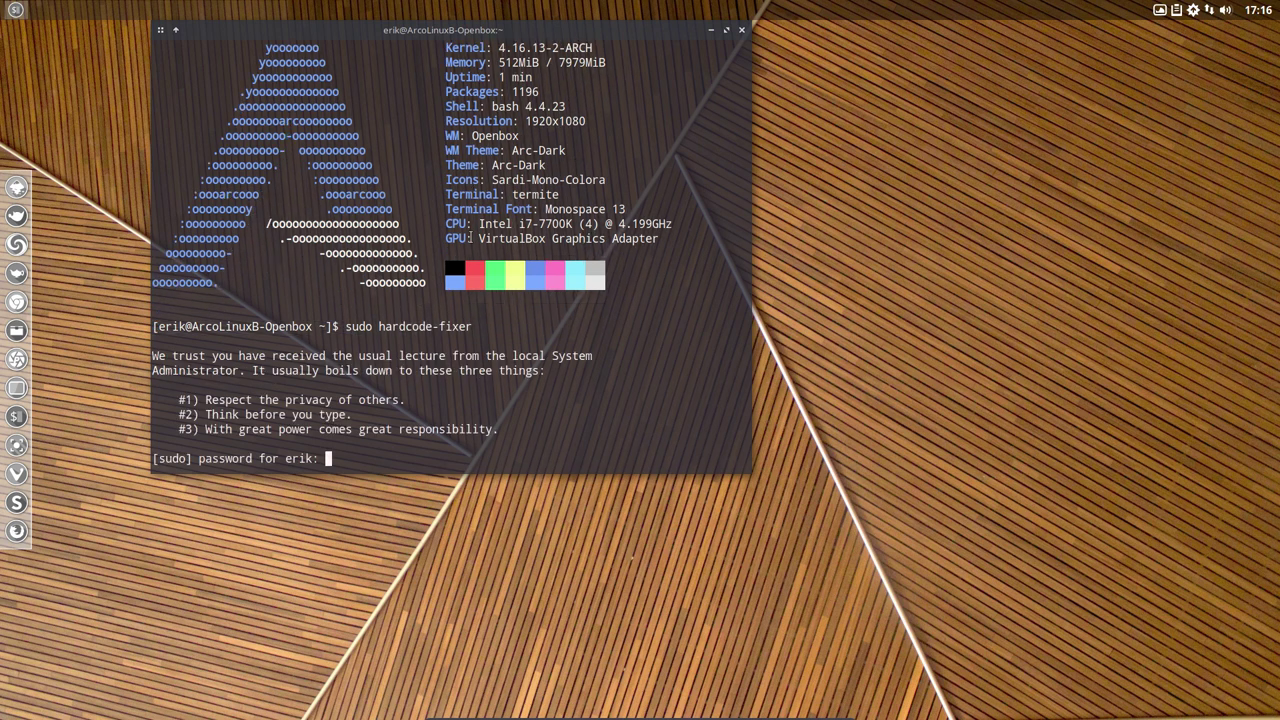
key(Return)
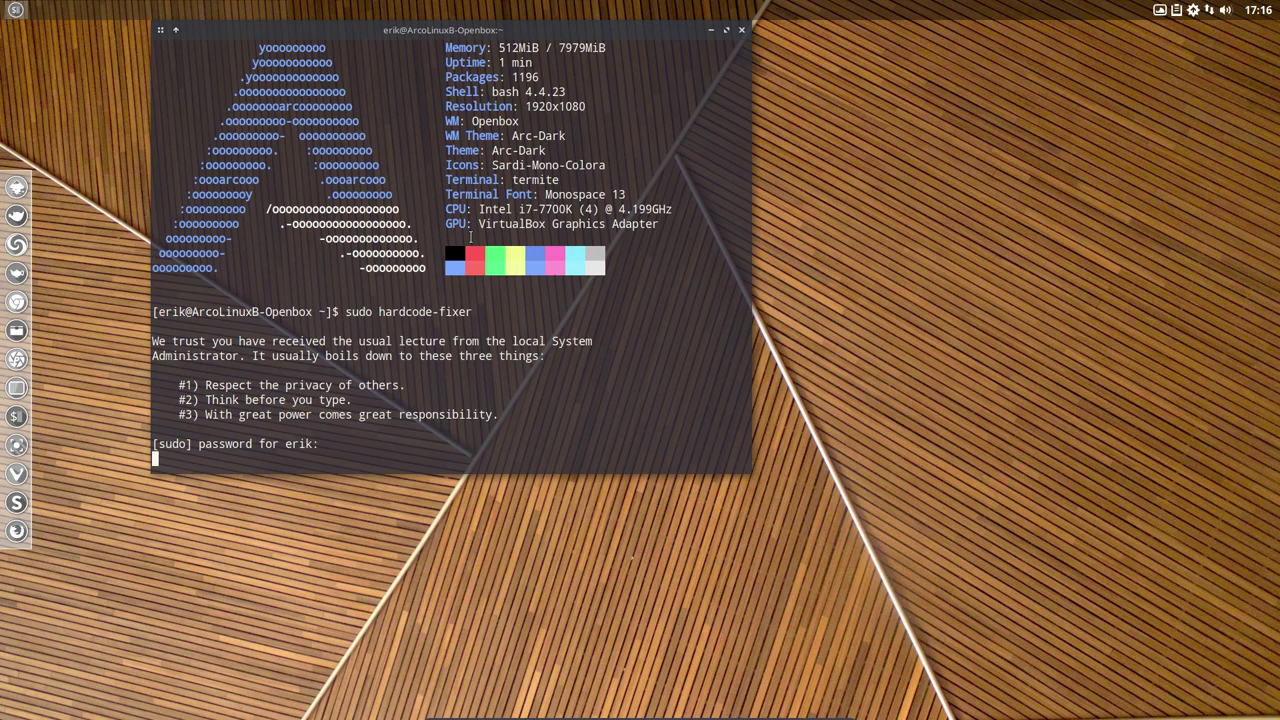
Move the terminal aside and examine the application icons in the desktop menu's Settings, Multimedia and other submenus.
drag(497, 22, 995, 46)
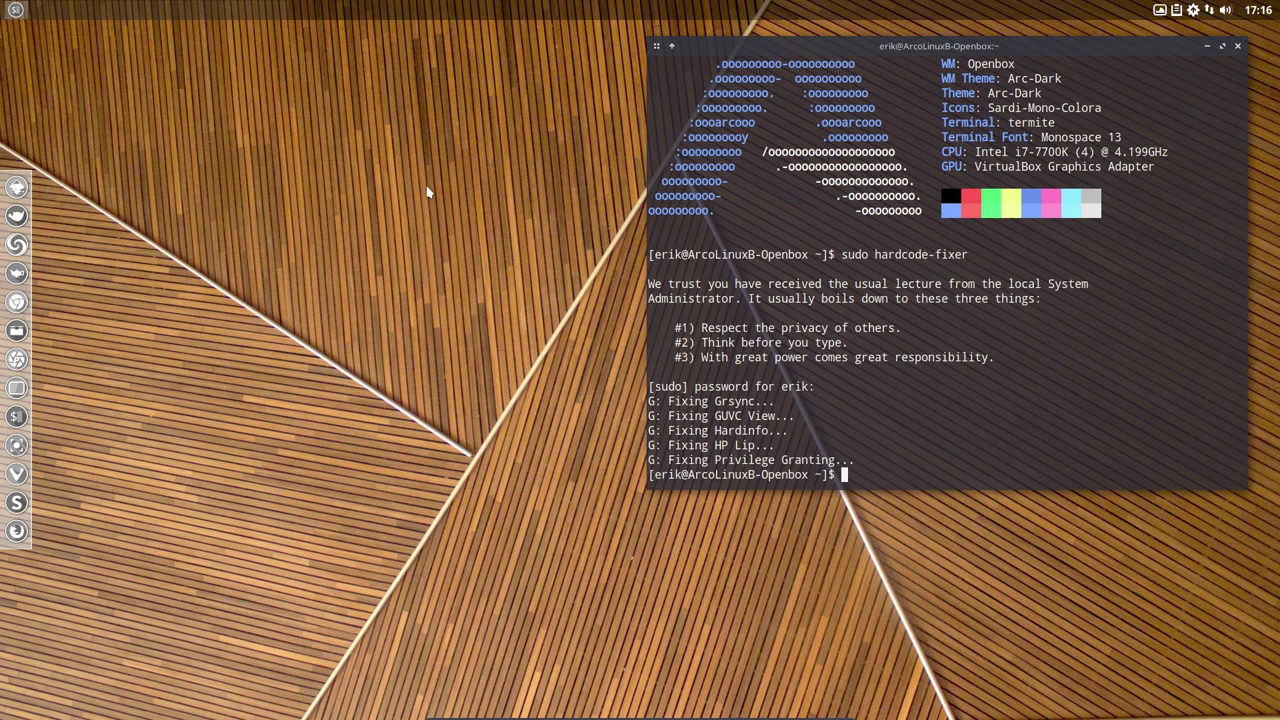
right_click(430, 307)
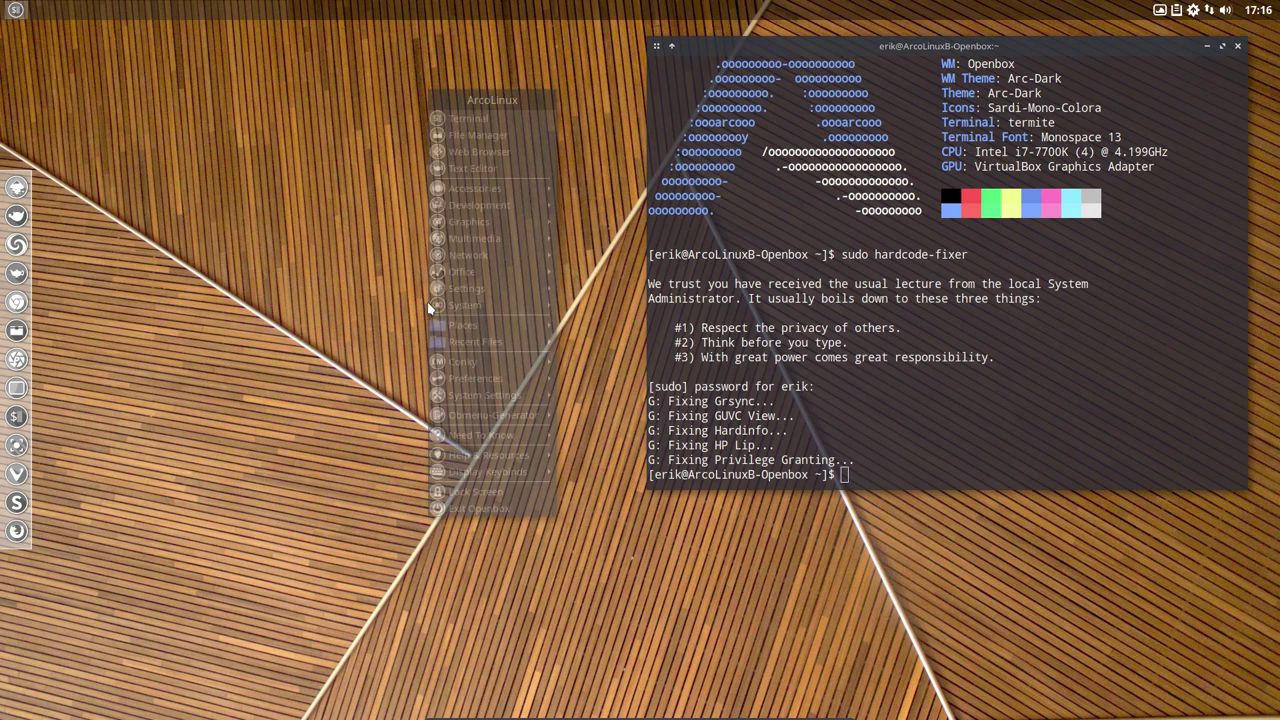
mouse_move(514, 288)
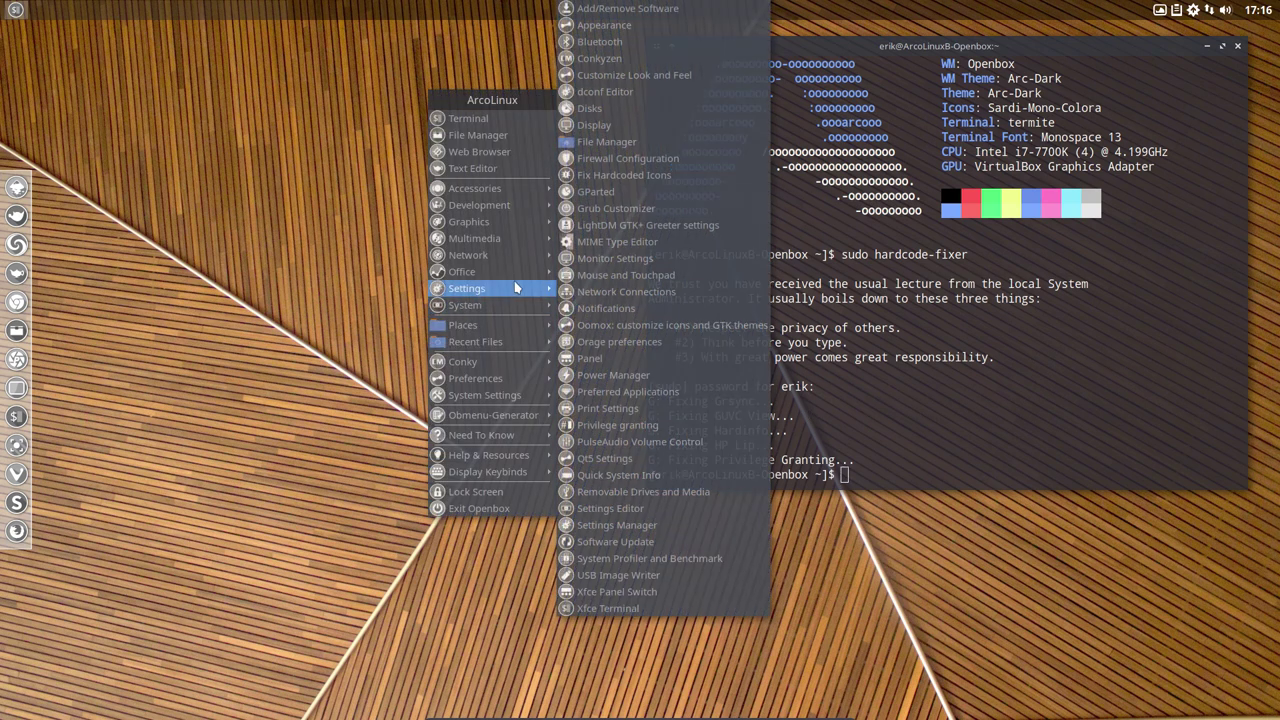
mouse_move(510, 257)
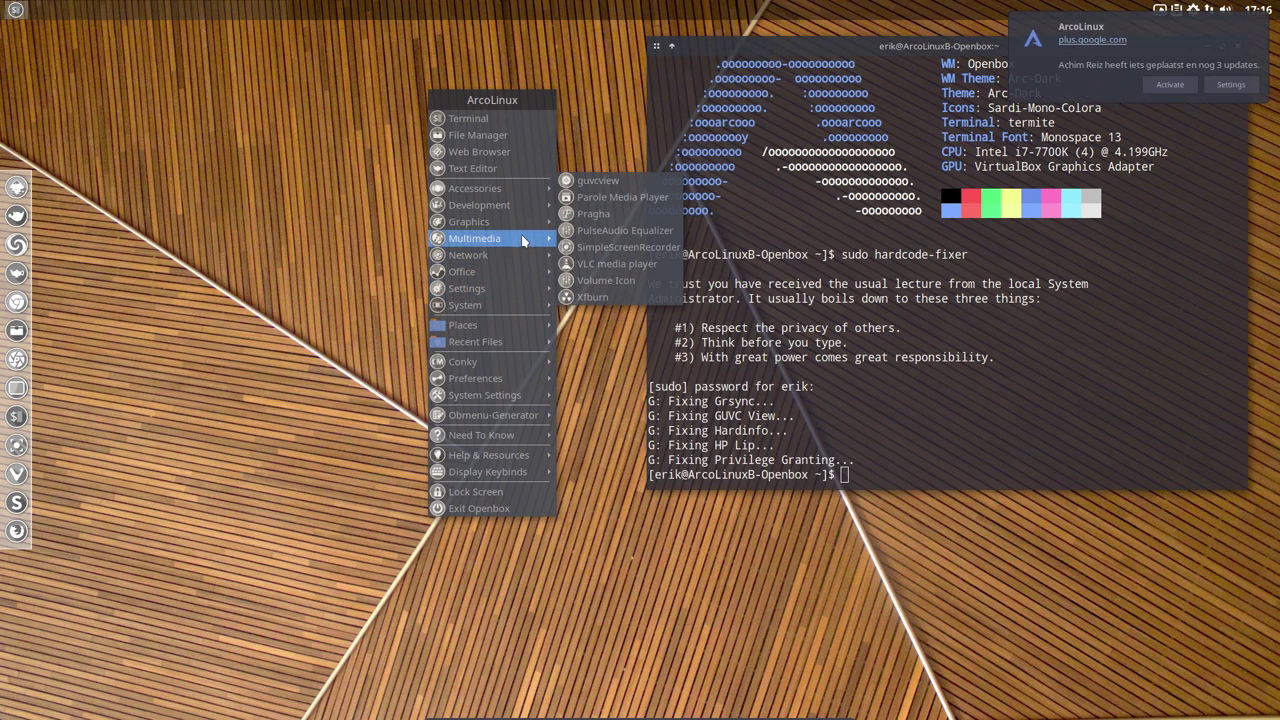
mouse_move(520, 224)
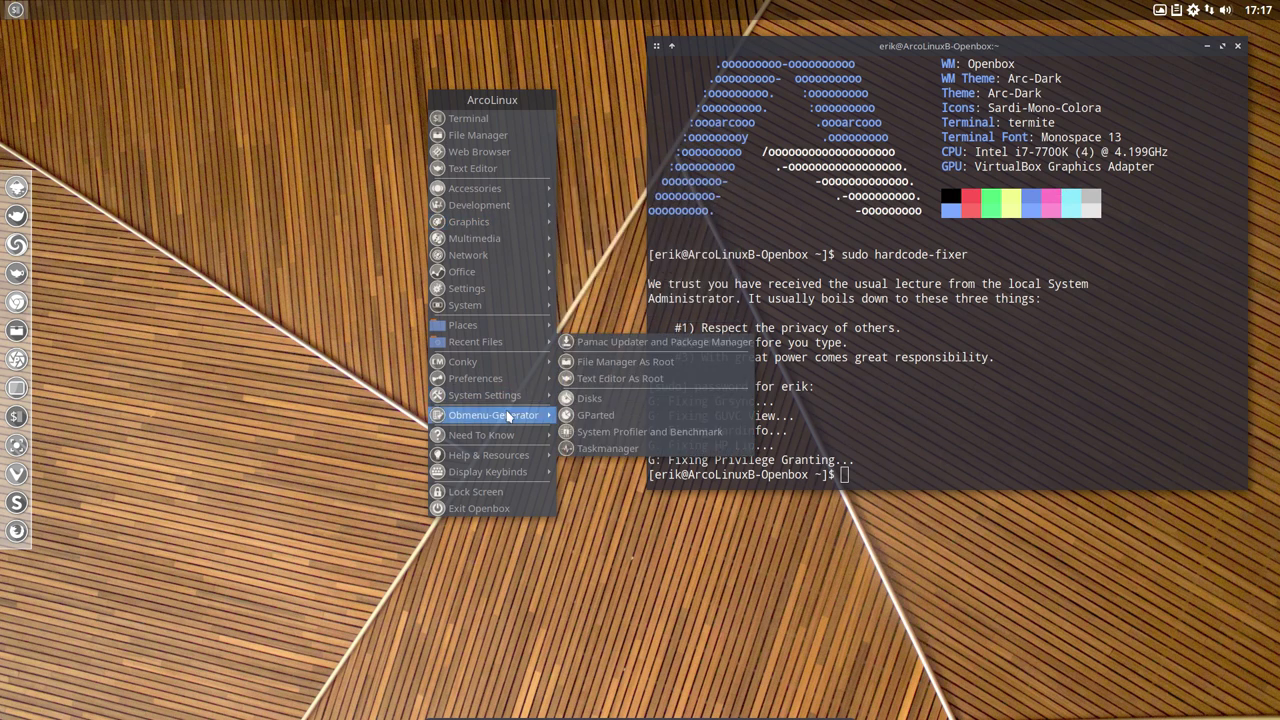
Generate a pipe menu without icons using Obmenu-Generator and check the resulting desktop menu.
mouse_move(510, 416)
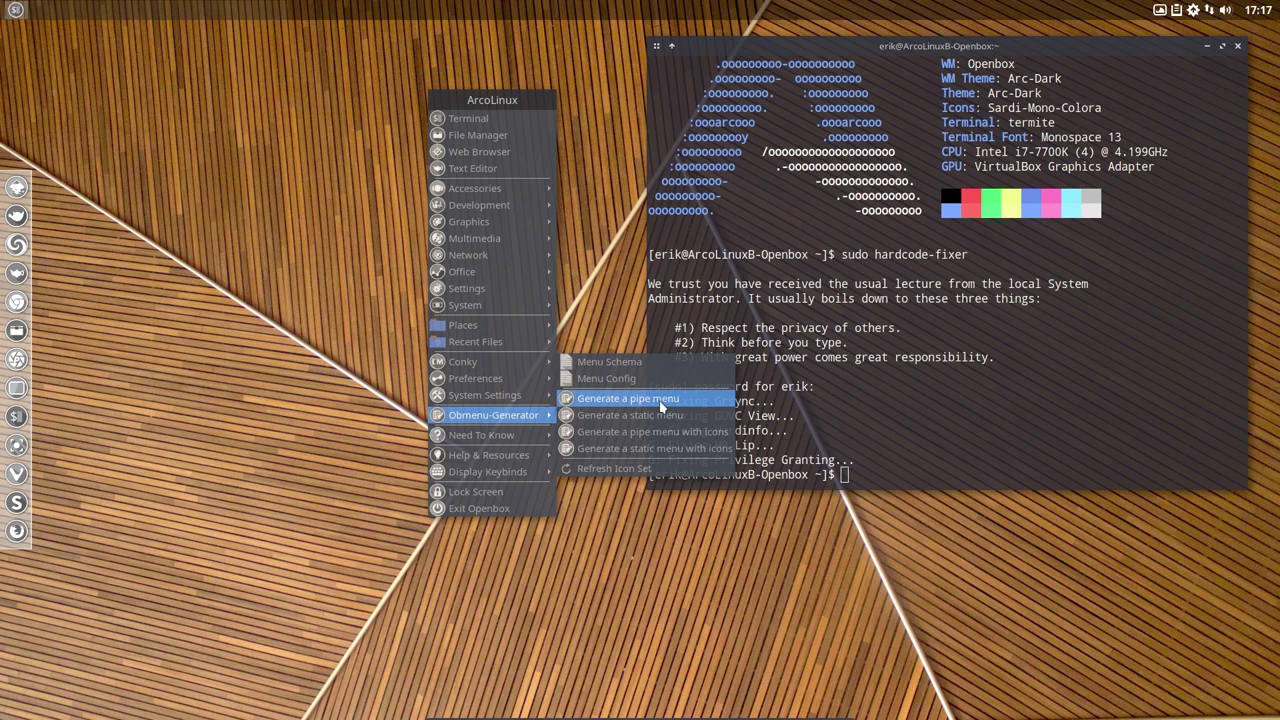
click(659, 404)
right_click(409, 318)
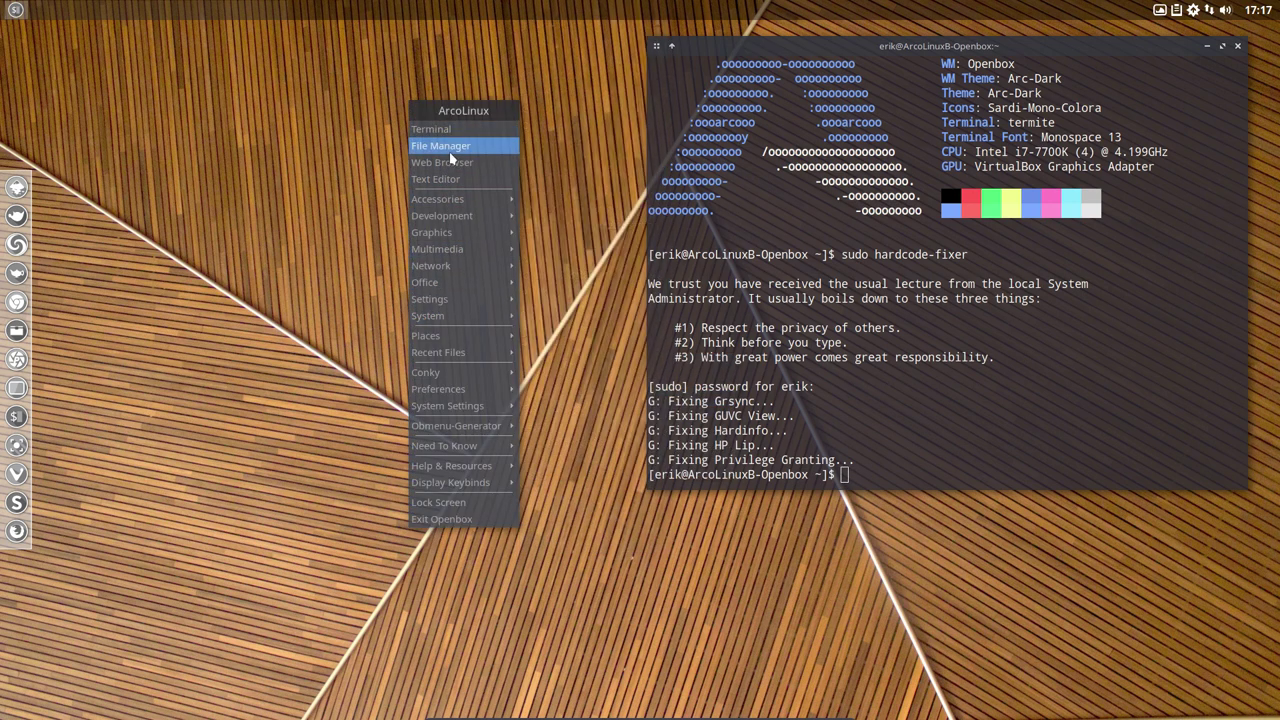
mouse_move(447, 360)
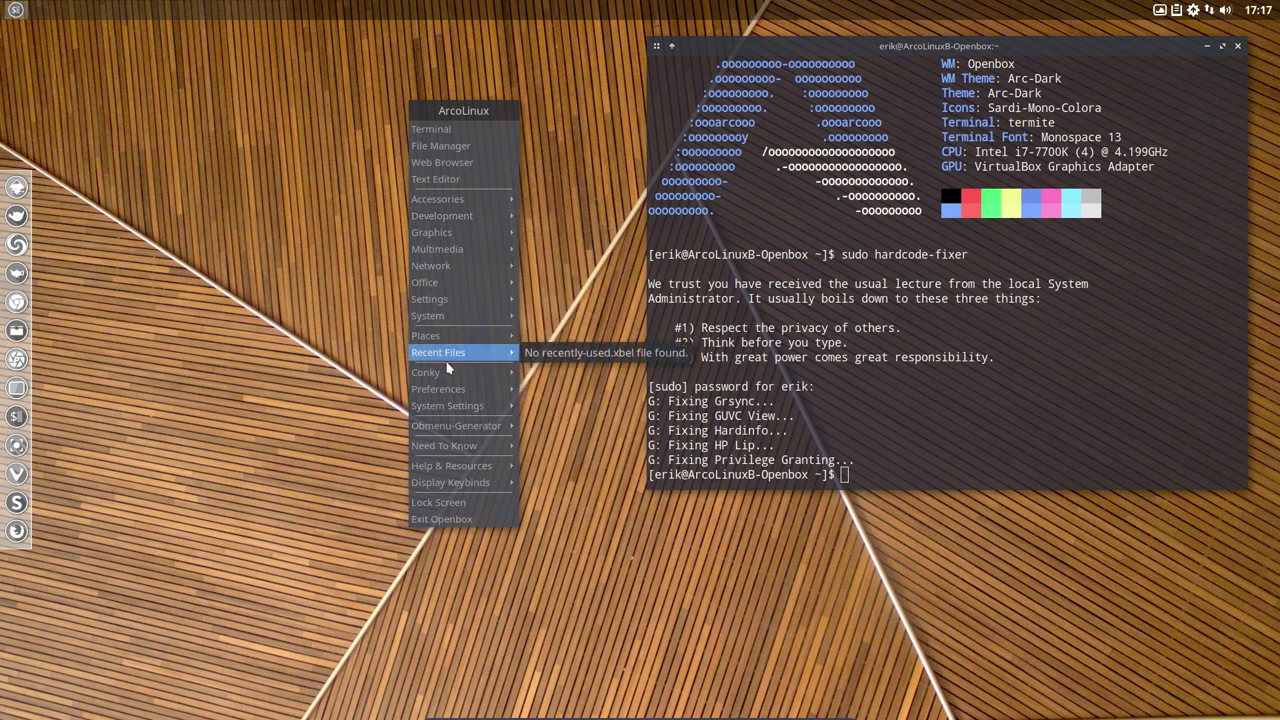
Open the information about this release from Need To Know, close the terminal and maximize the browser window.
mouse_move(453, 430)
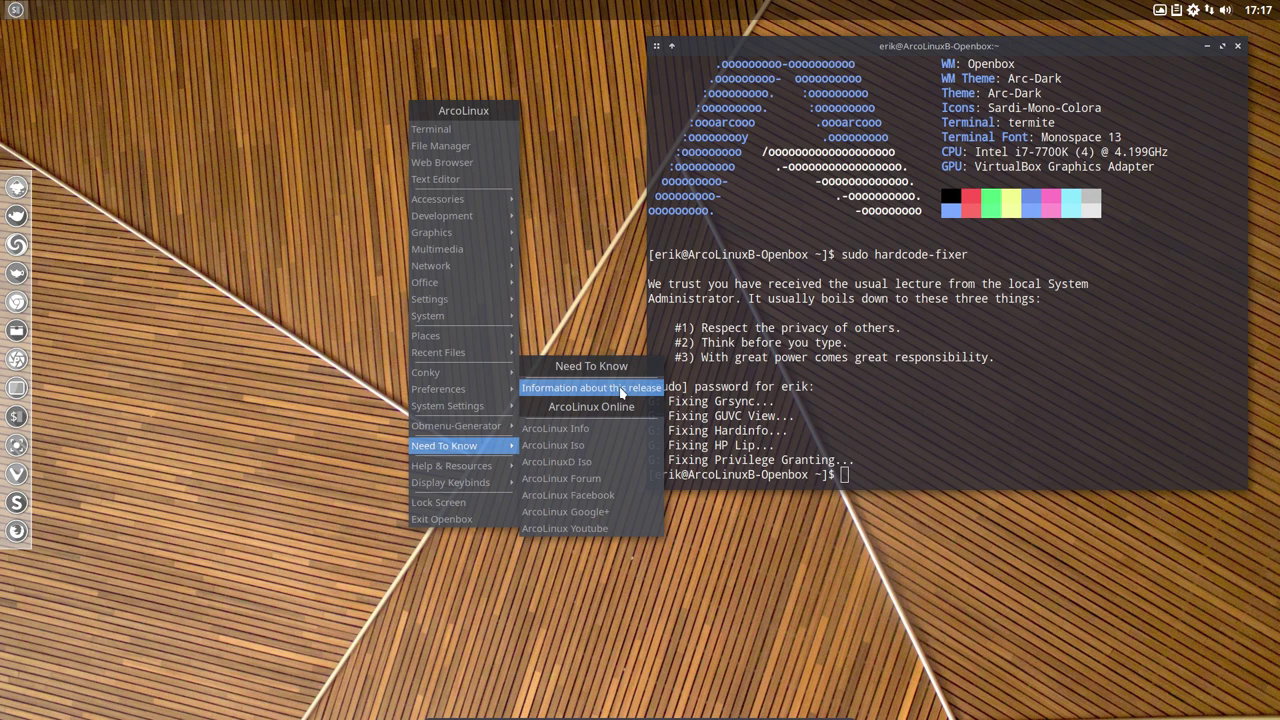
click(600, 390)
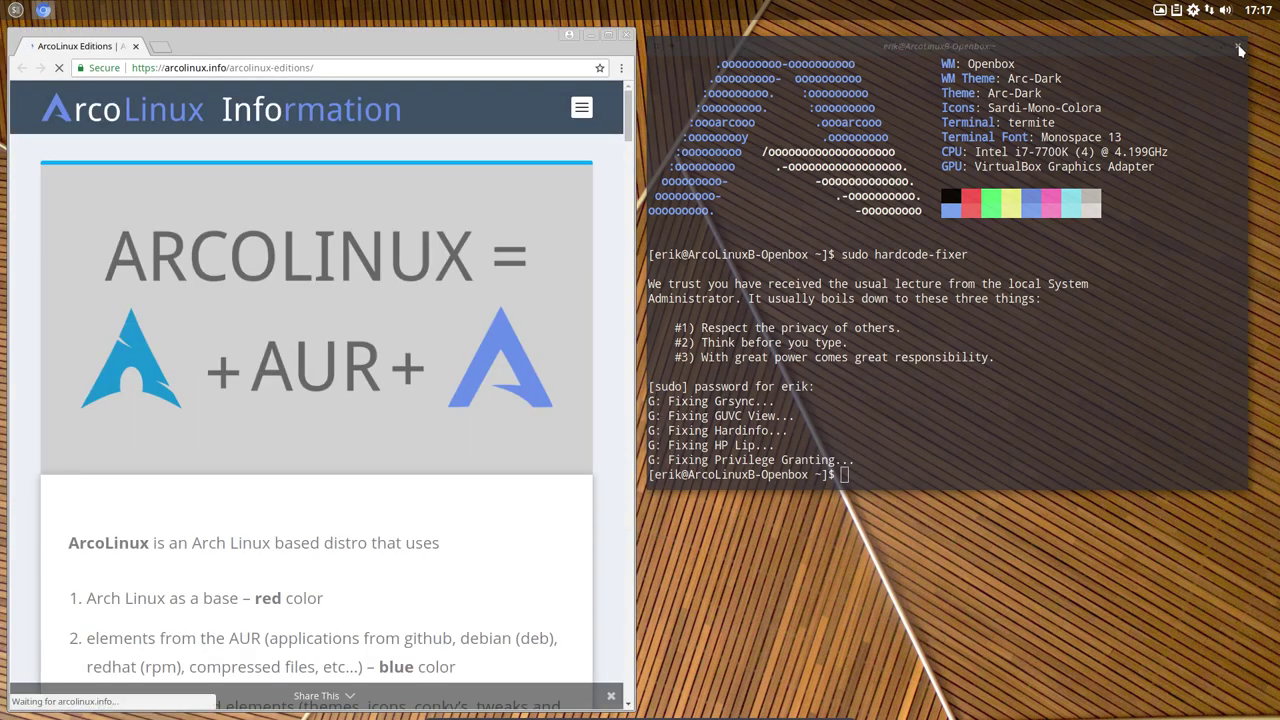
click(1240, 47)
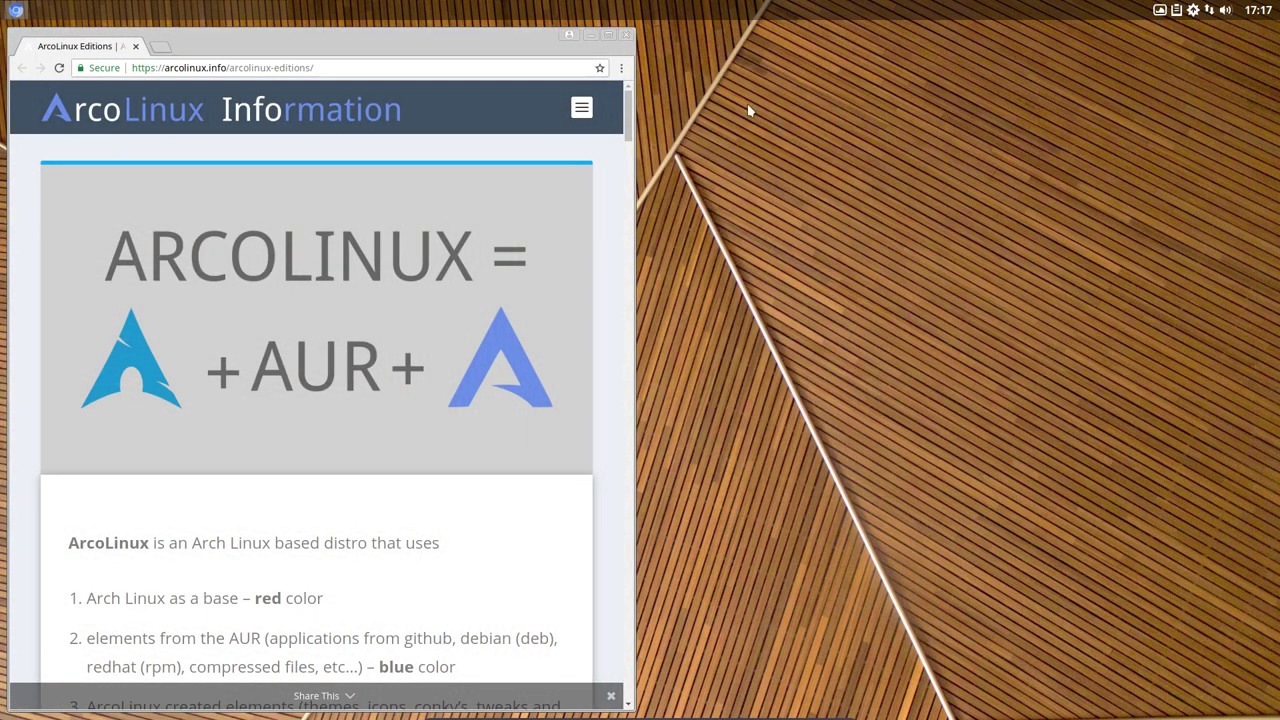
click(609, 35)
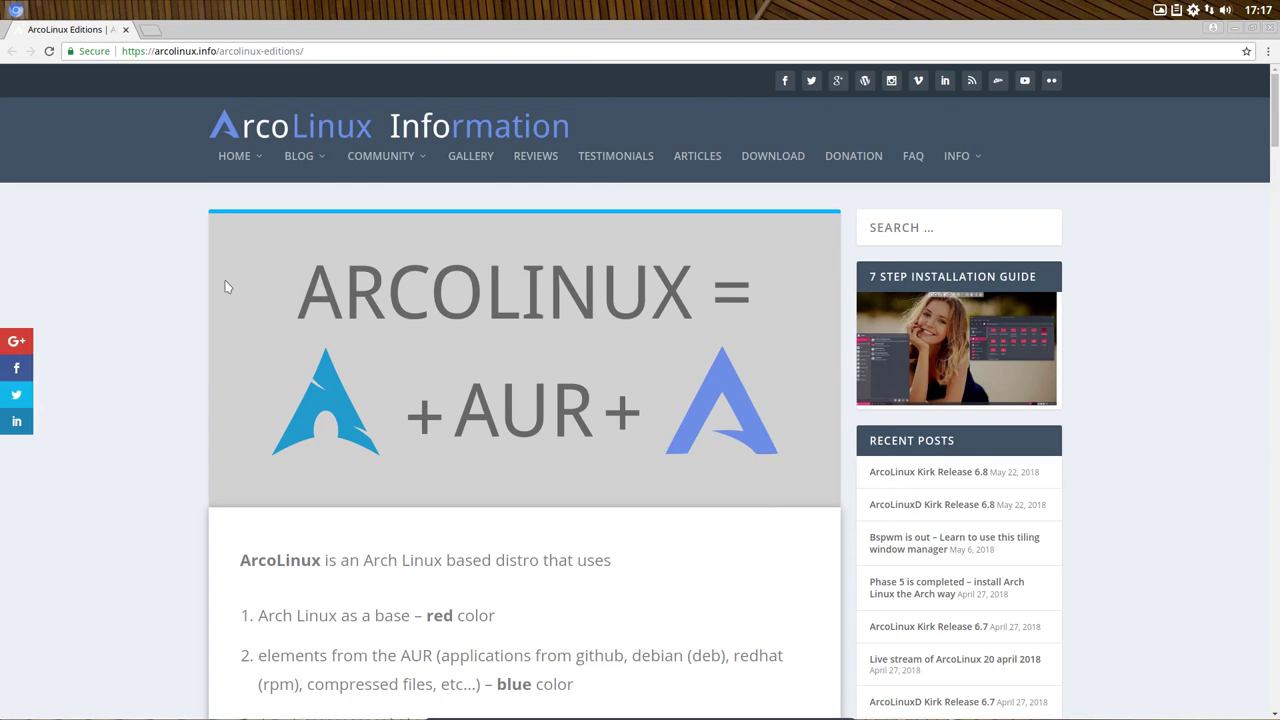
Read through the ArcoLinux Editions page, covering the package statistics, learning phases, download links, and information and help sections.
scroll(226, 286, down, 5)
scroll(226, 286, down, 5)
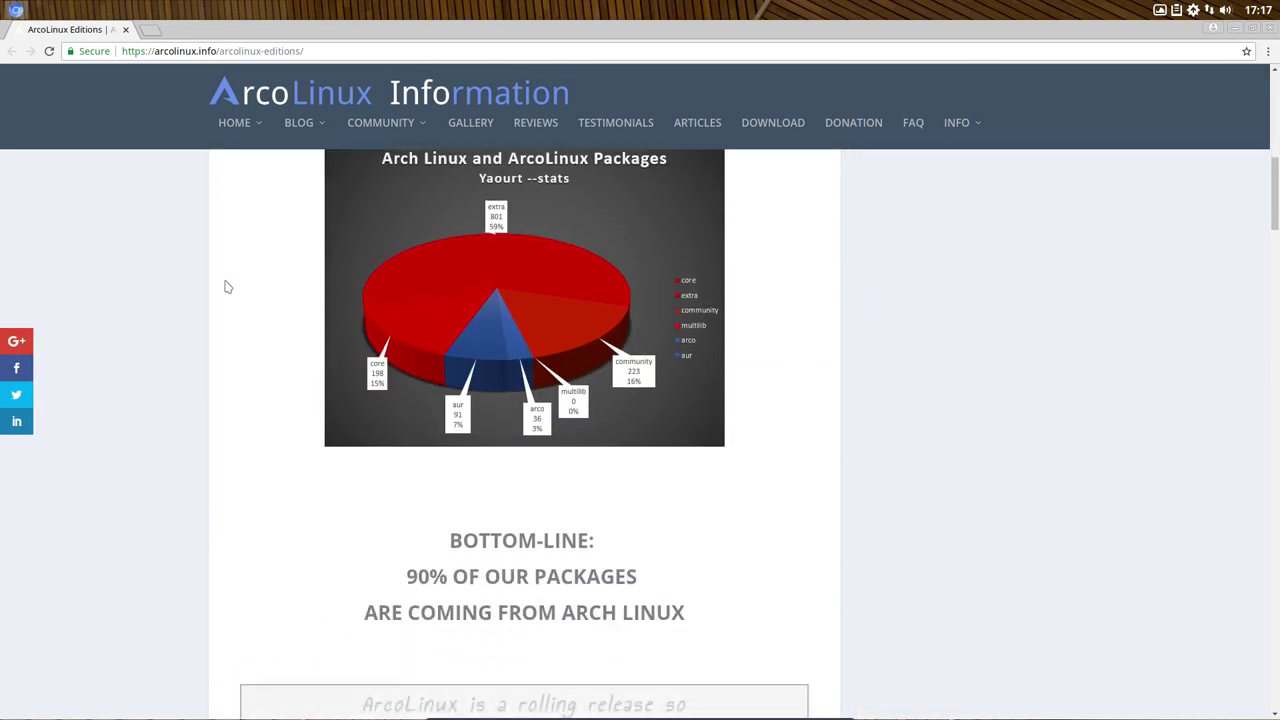
scroll(236, 276, up, 2)
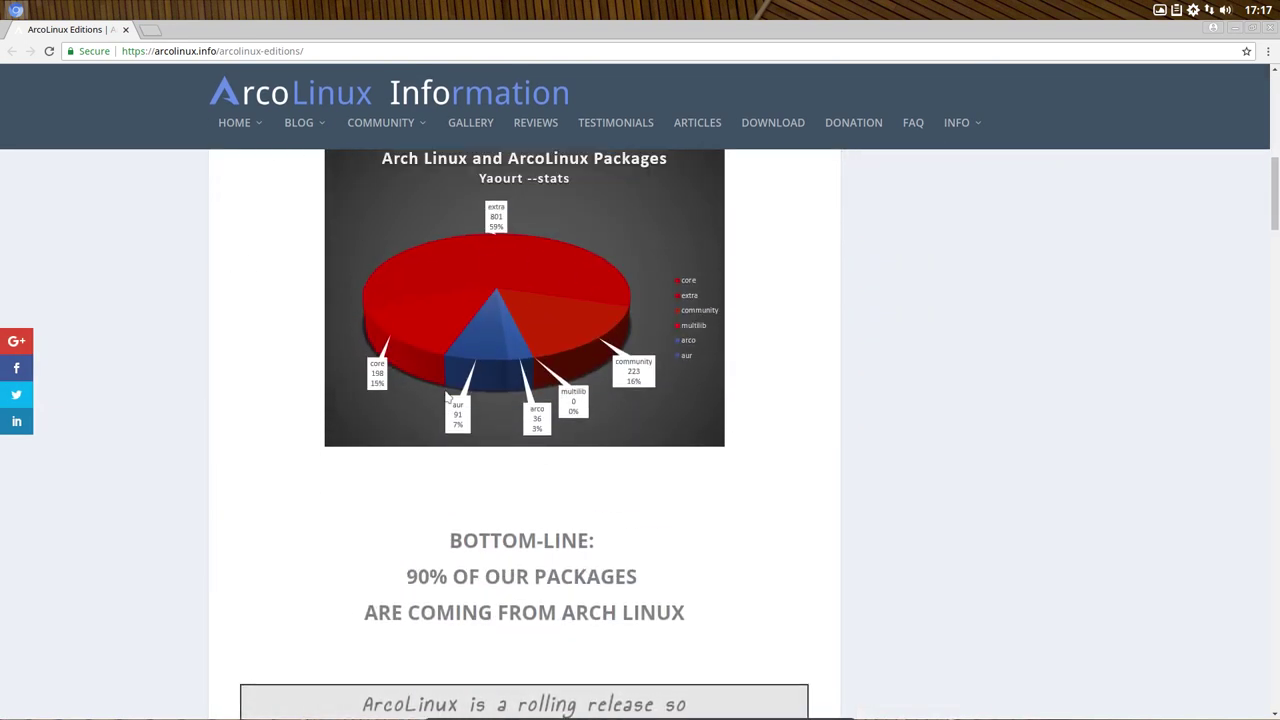
scroll(574, 519, down, 4)
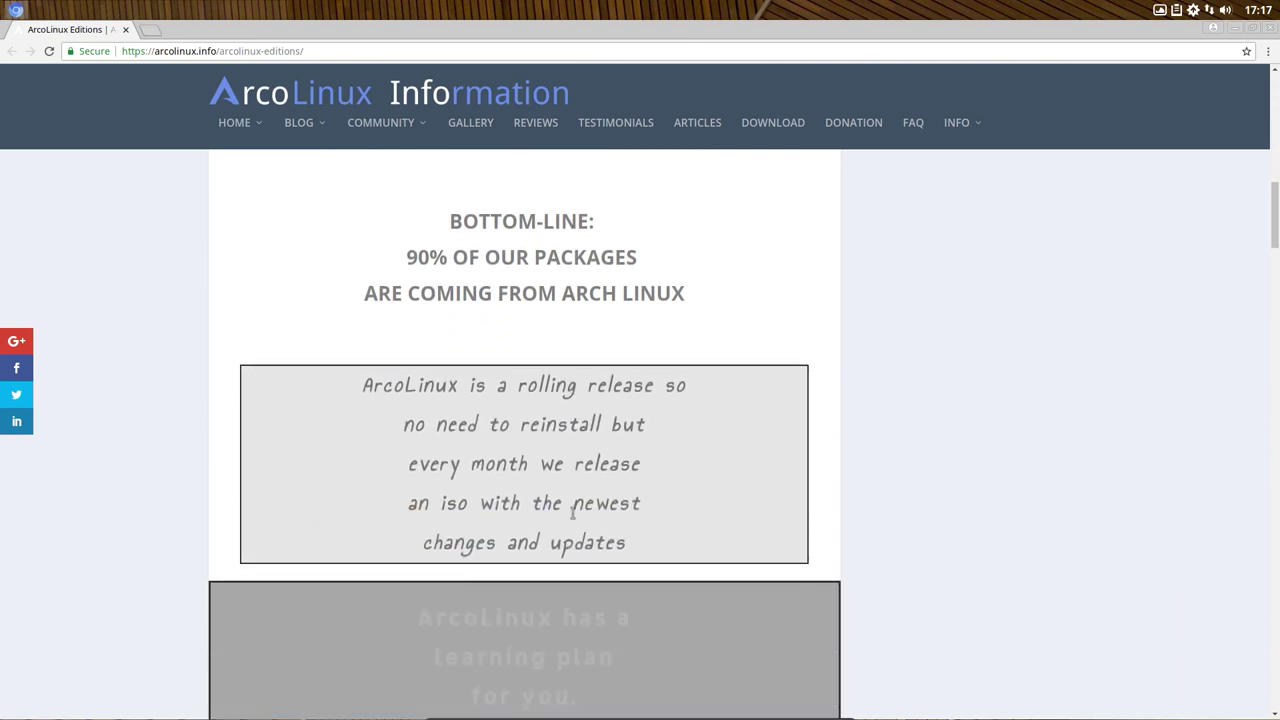
scroll(573, 515, down, 7)
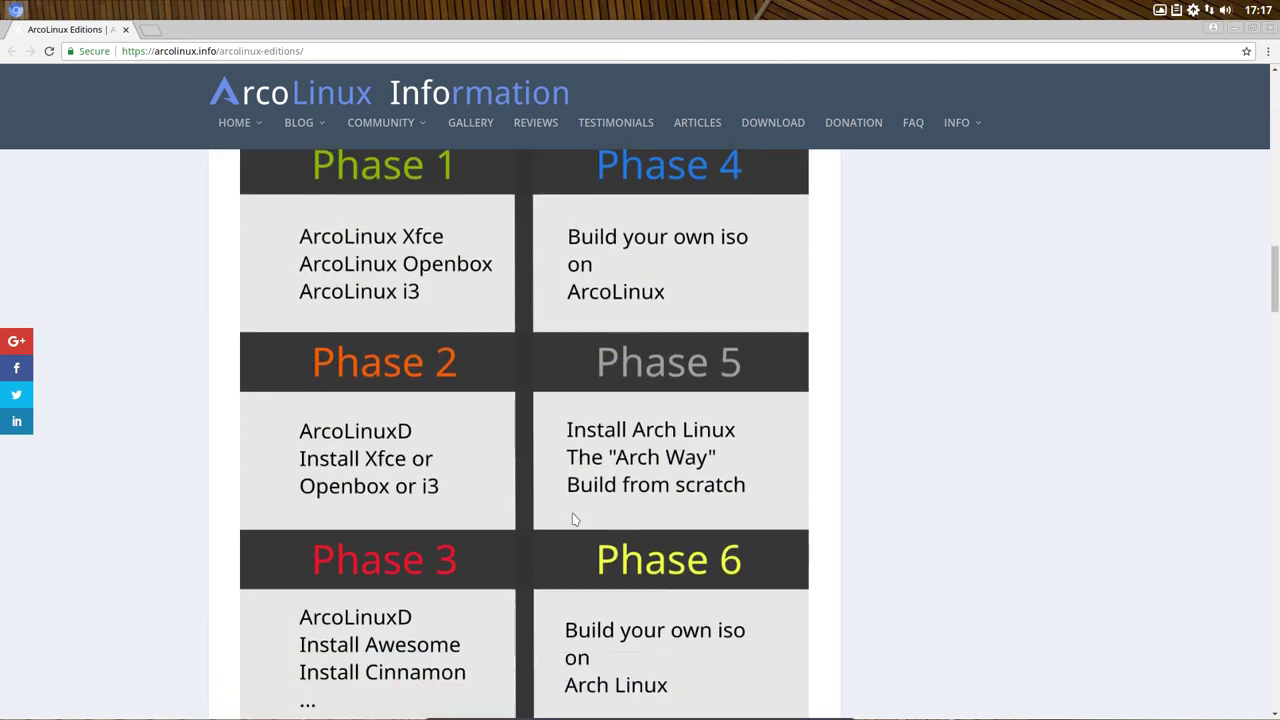
scroll(573, 518, down, 5)
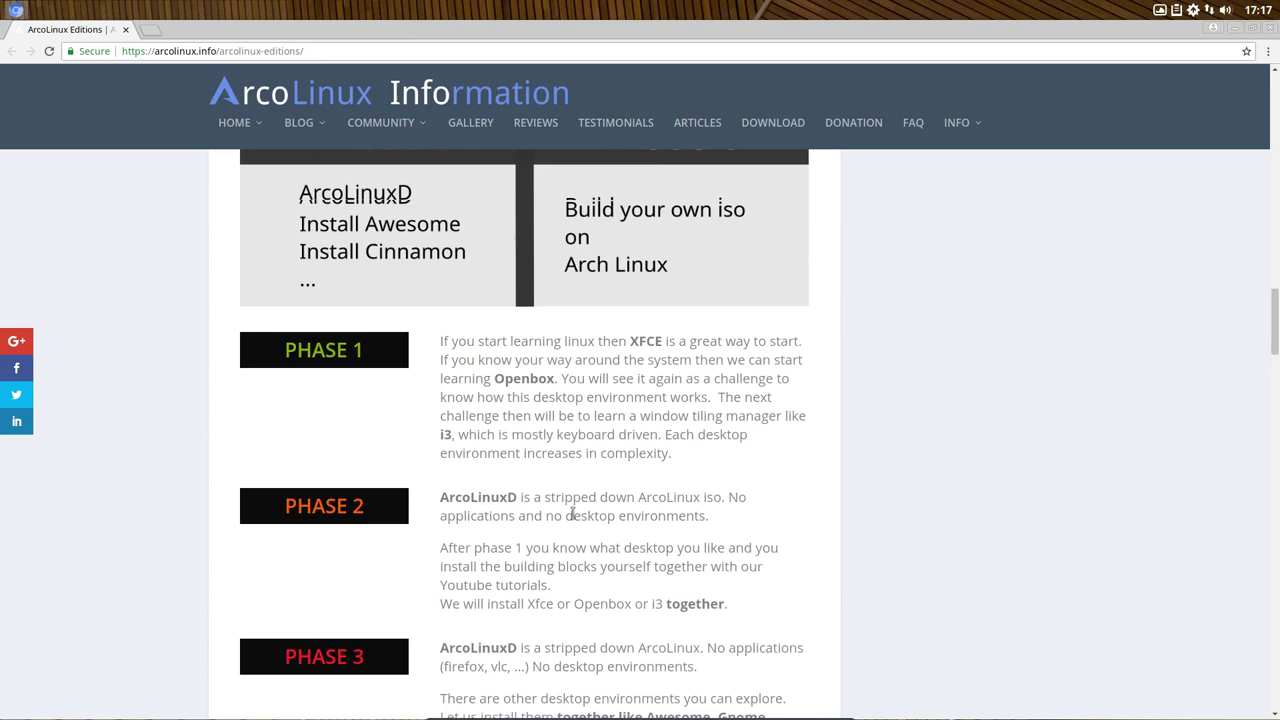
scroll(574, 519, down, 4)
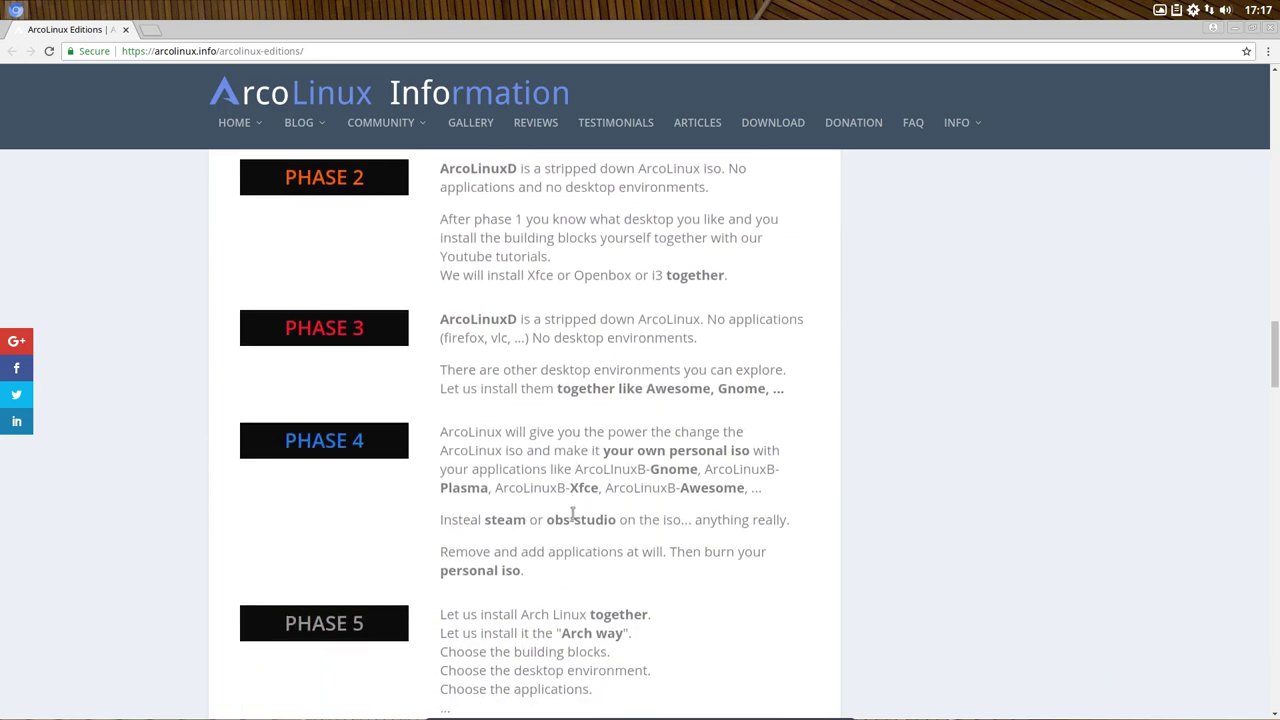
scroll(573, 513, down, 8)
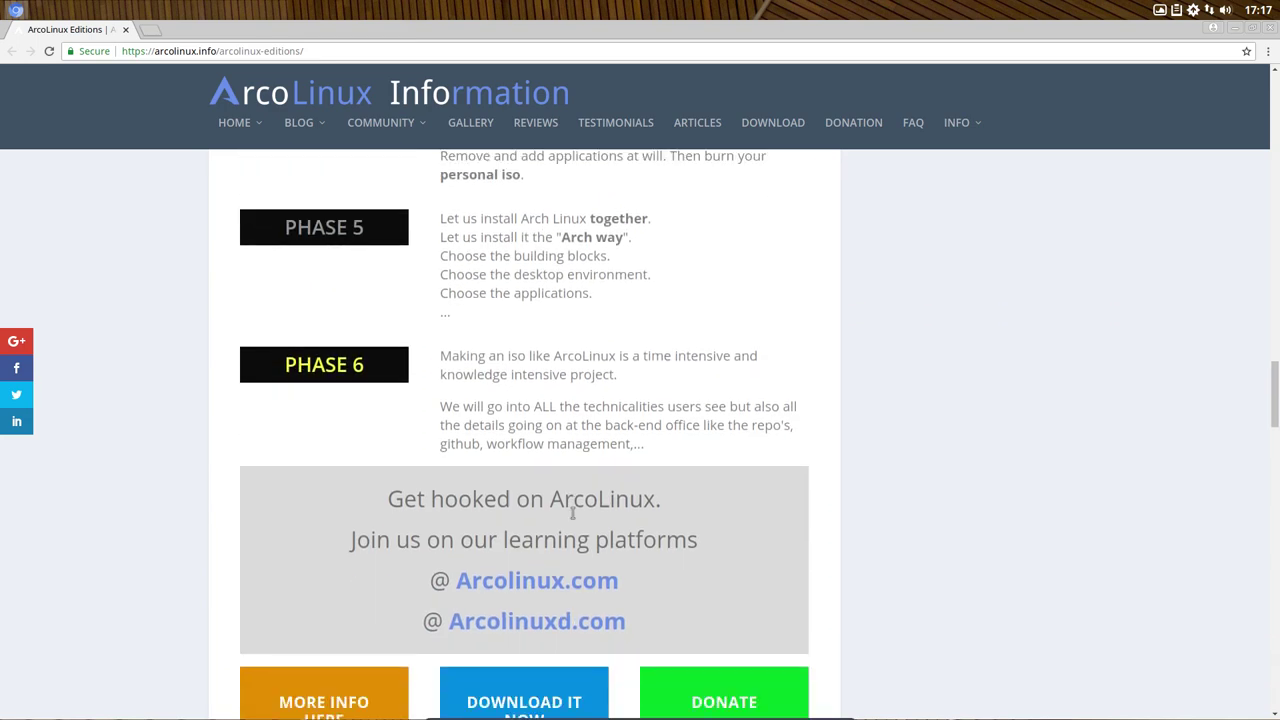
scroll(573, 515, down, 1)
scroll(568, 514, up, 2)
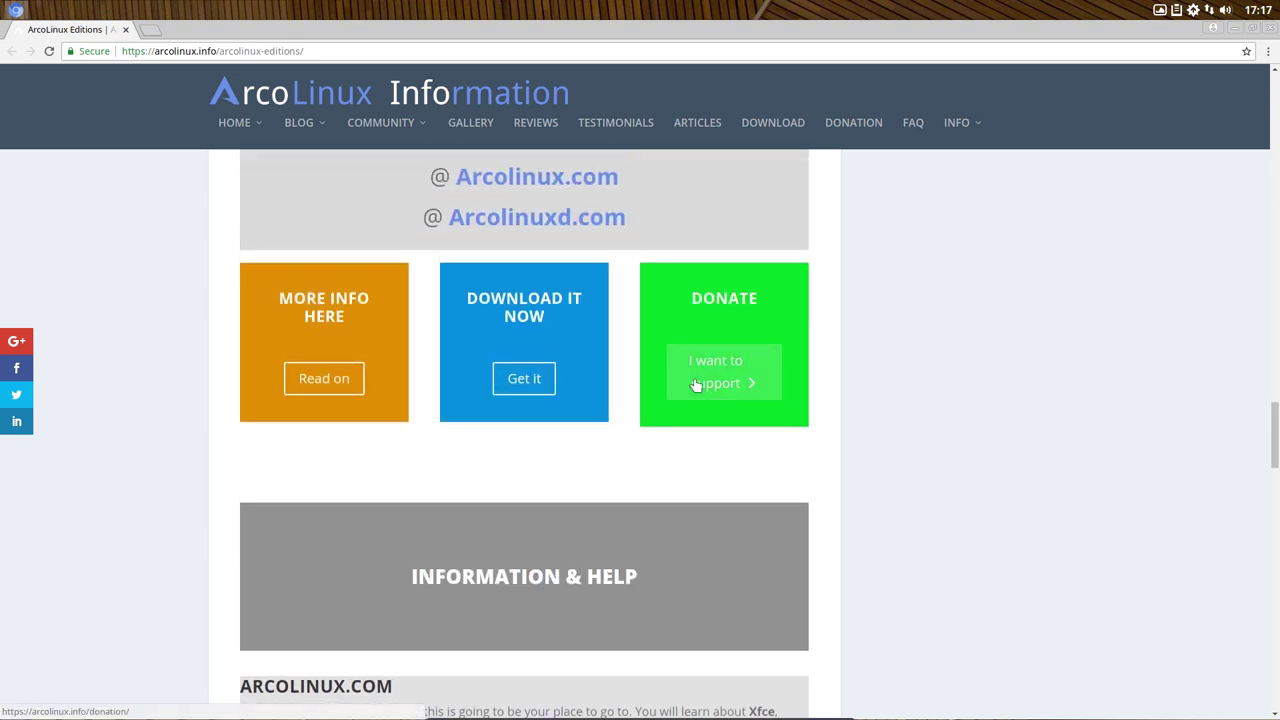
scroll(417, 550, down, 5)
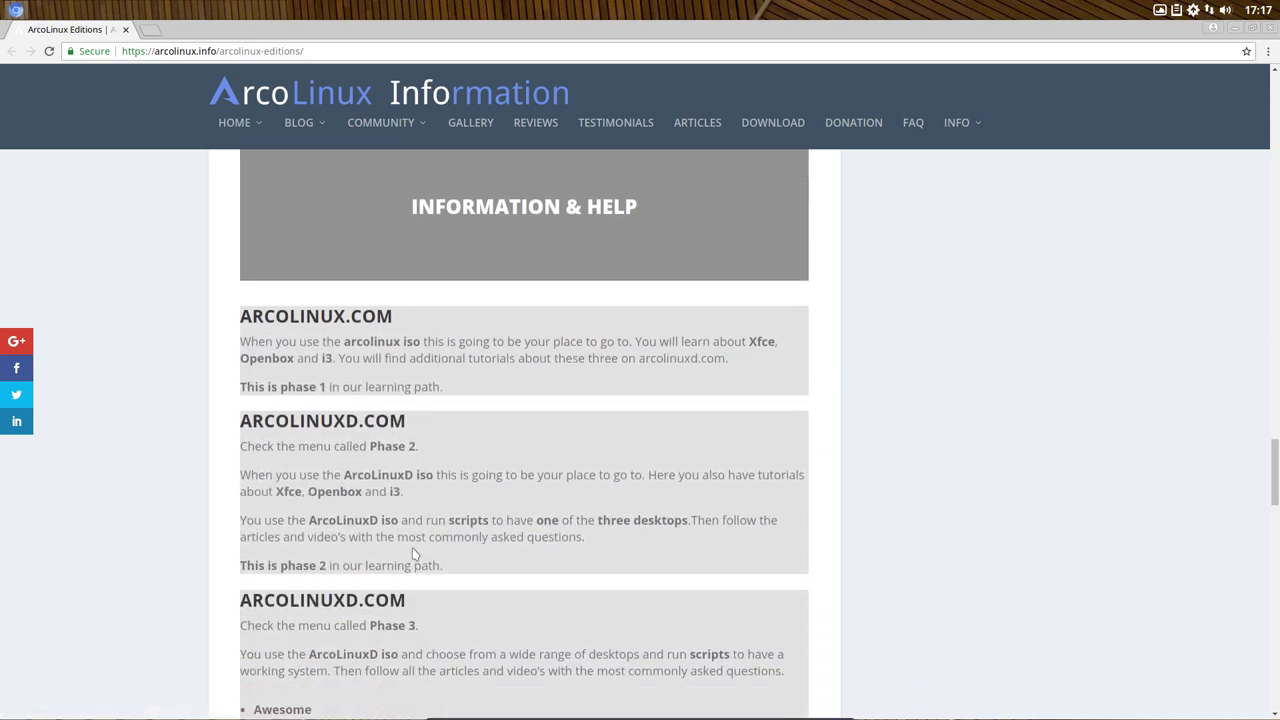
scroll(396, 525, down, 6)
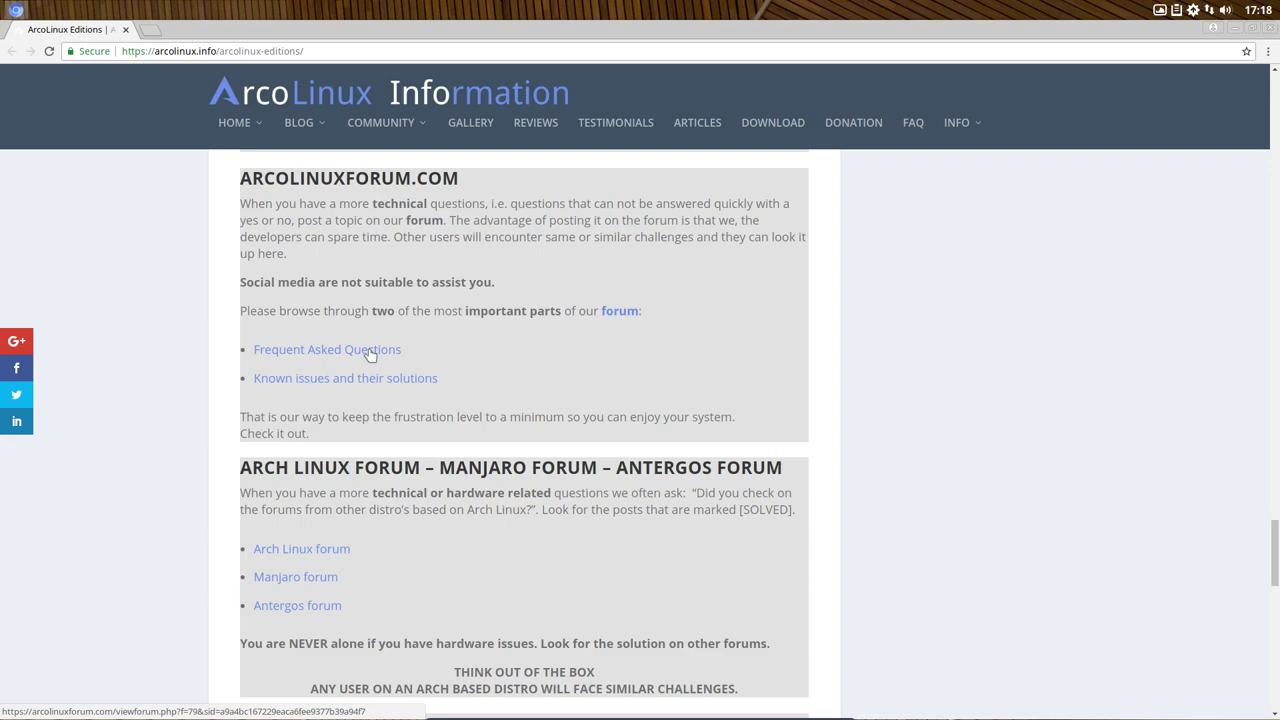
Open the forum's Frequent Asked Questions from the ArcoLinux Editions page and browse its topics.
click(370, 355)
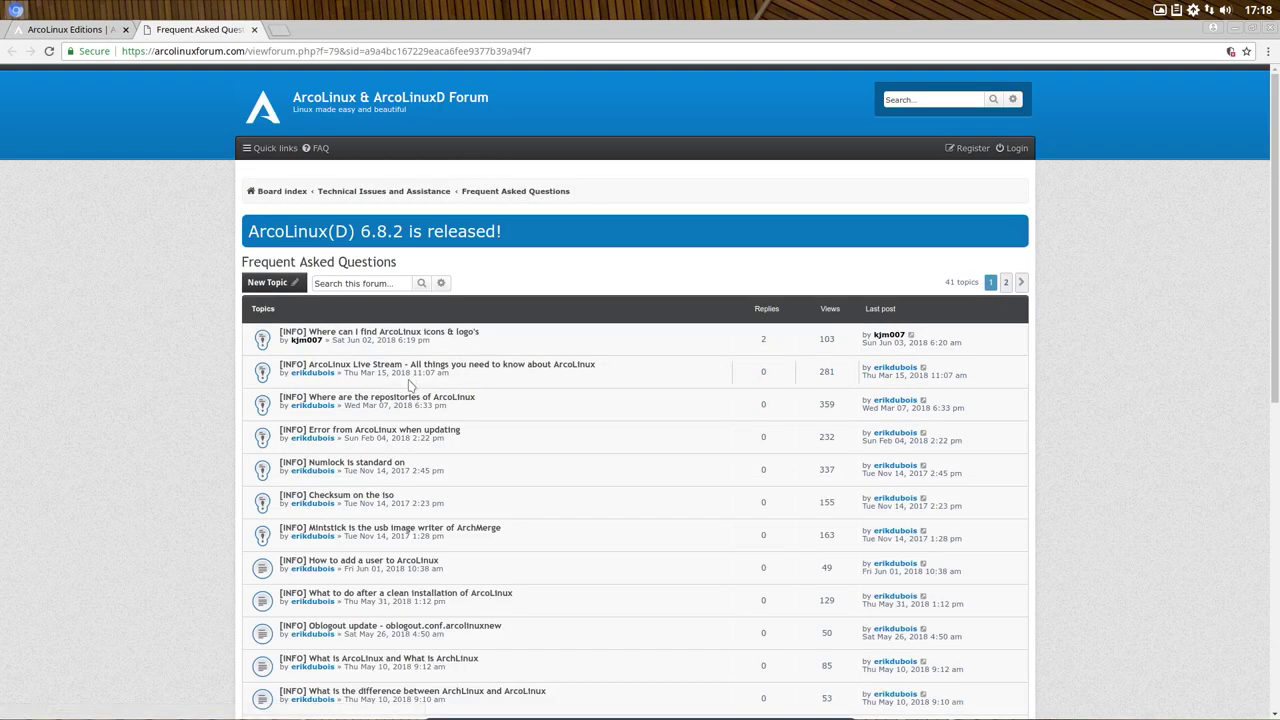
scroll(408, 385, down, 6)
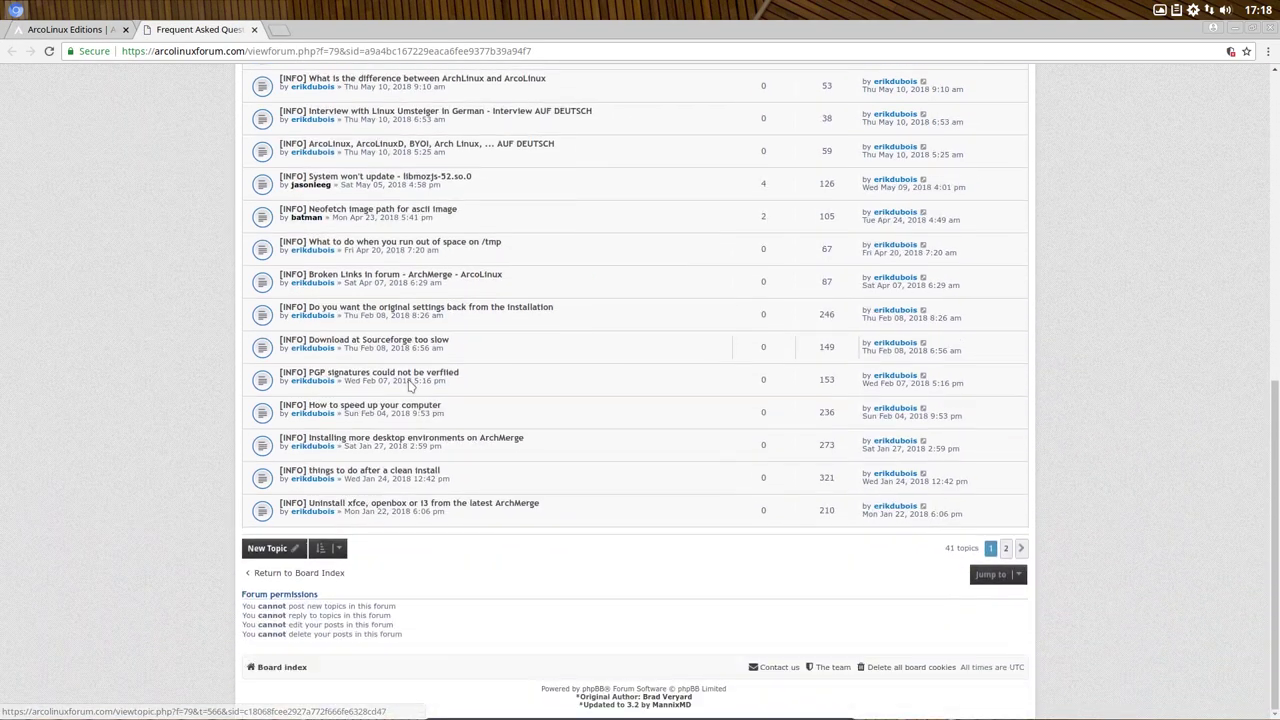
scroll(408, 385, up, 4)
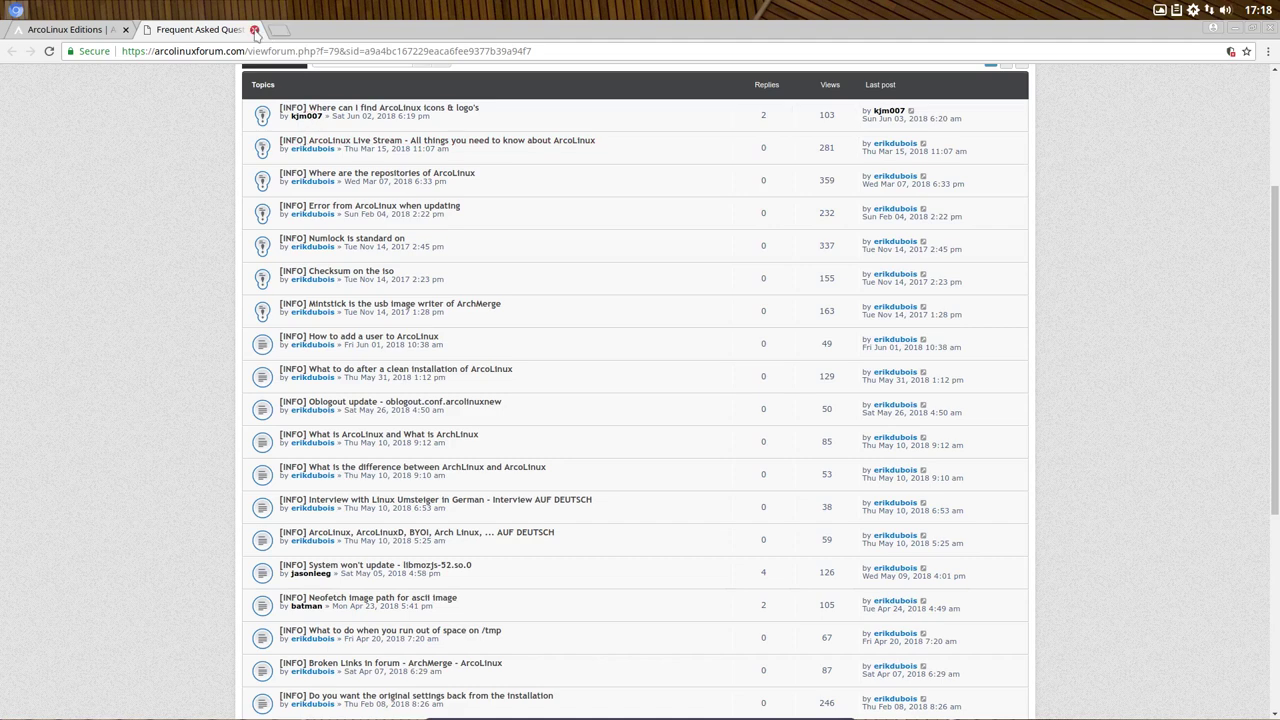
Close the forum's Frequent Asked Questions and read the rest of the ArcoLinux Editions page, covering the other forums, YouTube, Discord and BYOI sections.
click(255, 30)
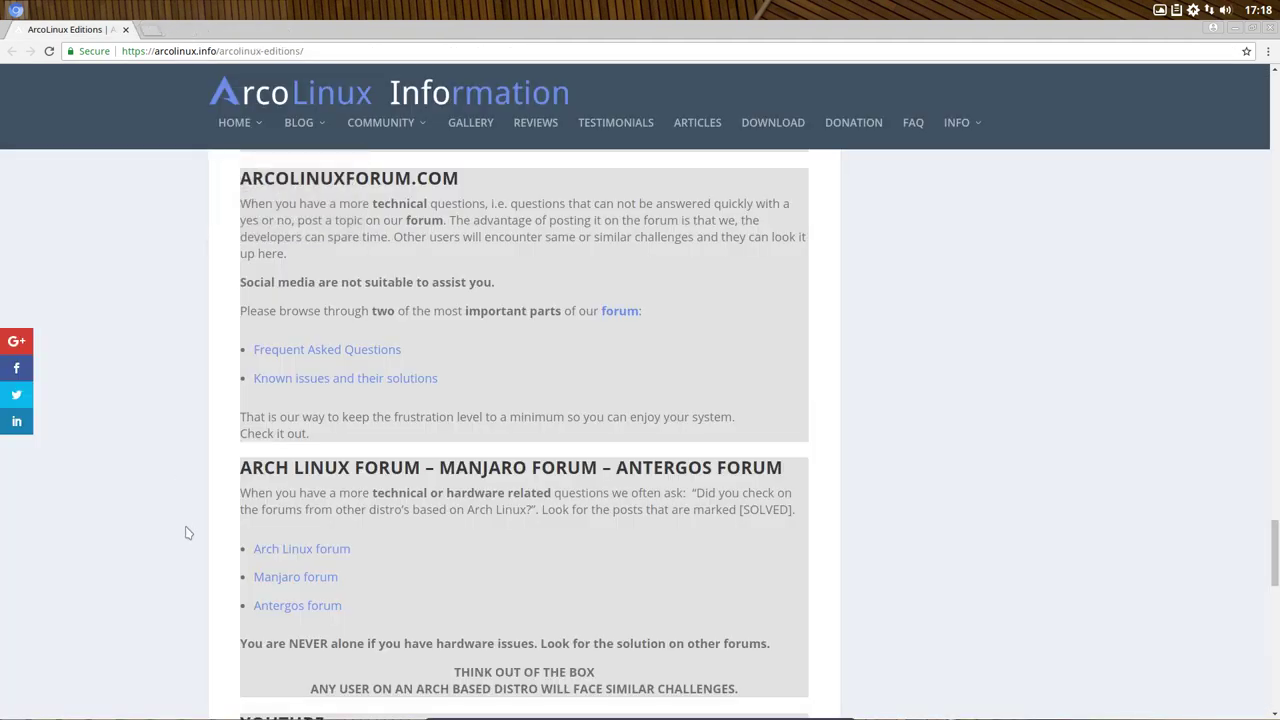
scroll(185, 533, down, 1)
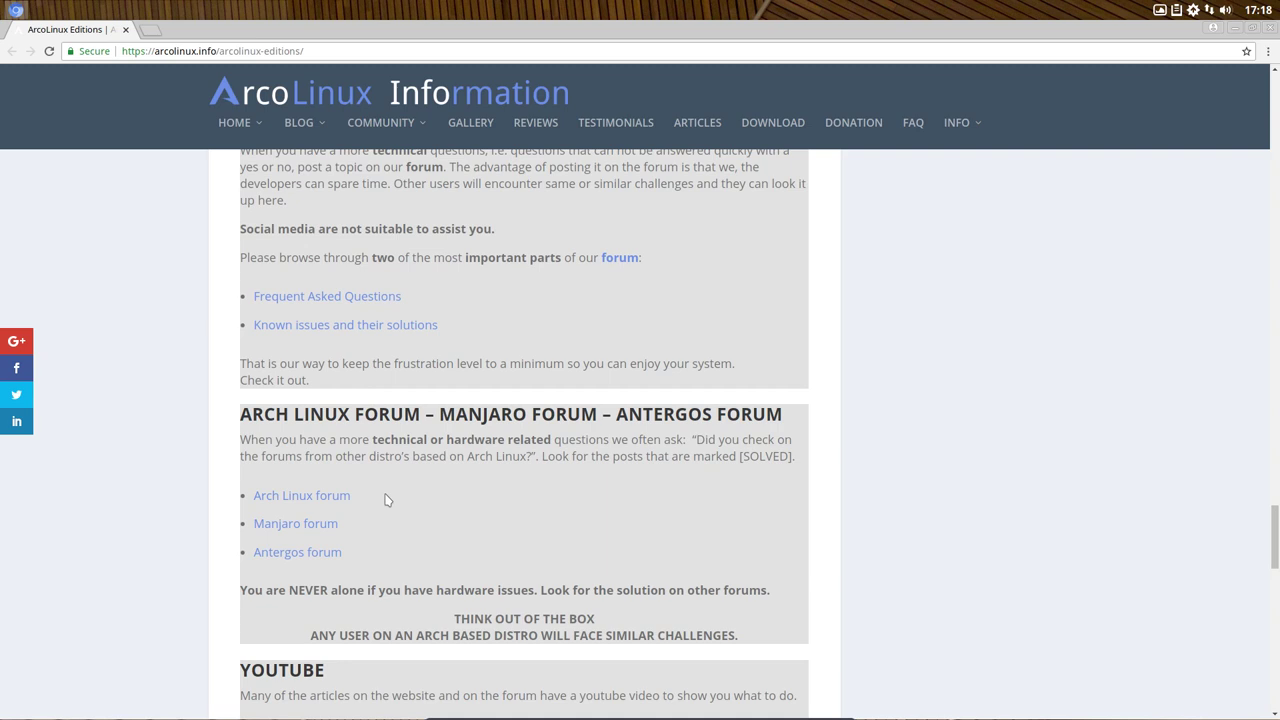
scroll(386, 500, down, 5)
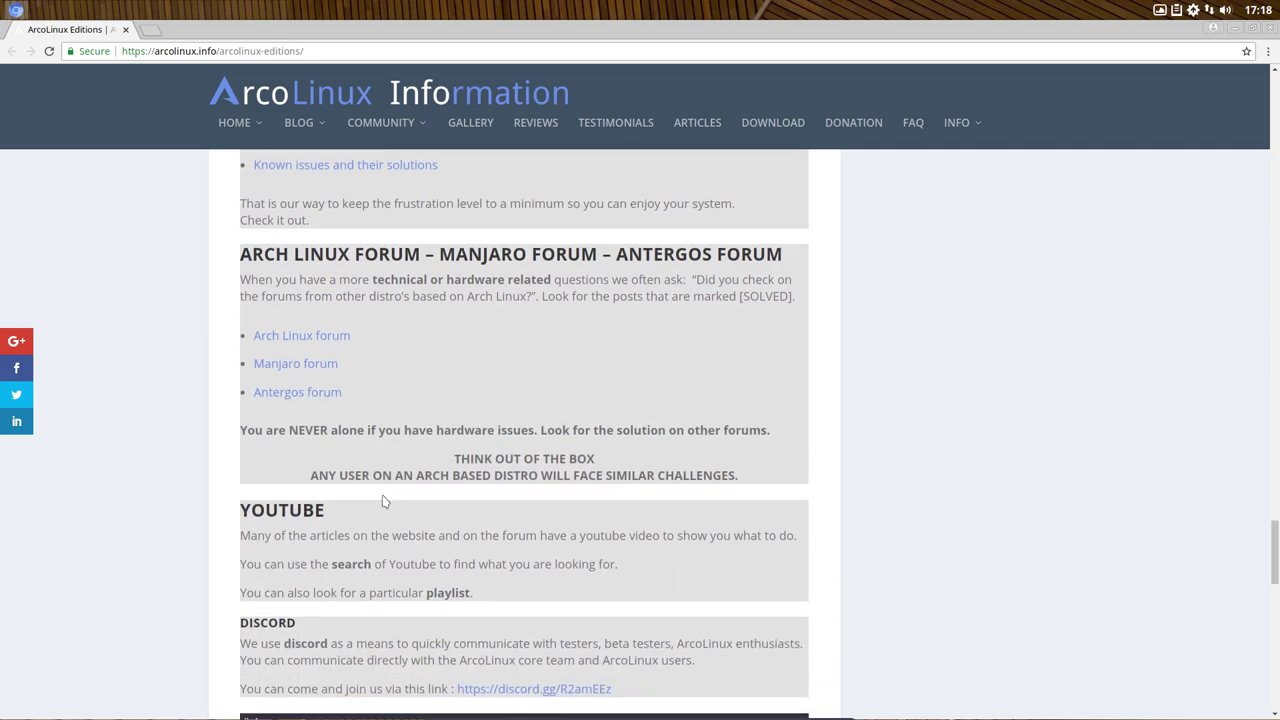
scroll(383, 501, down, 5)
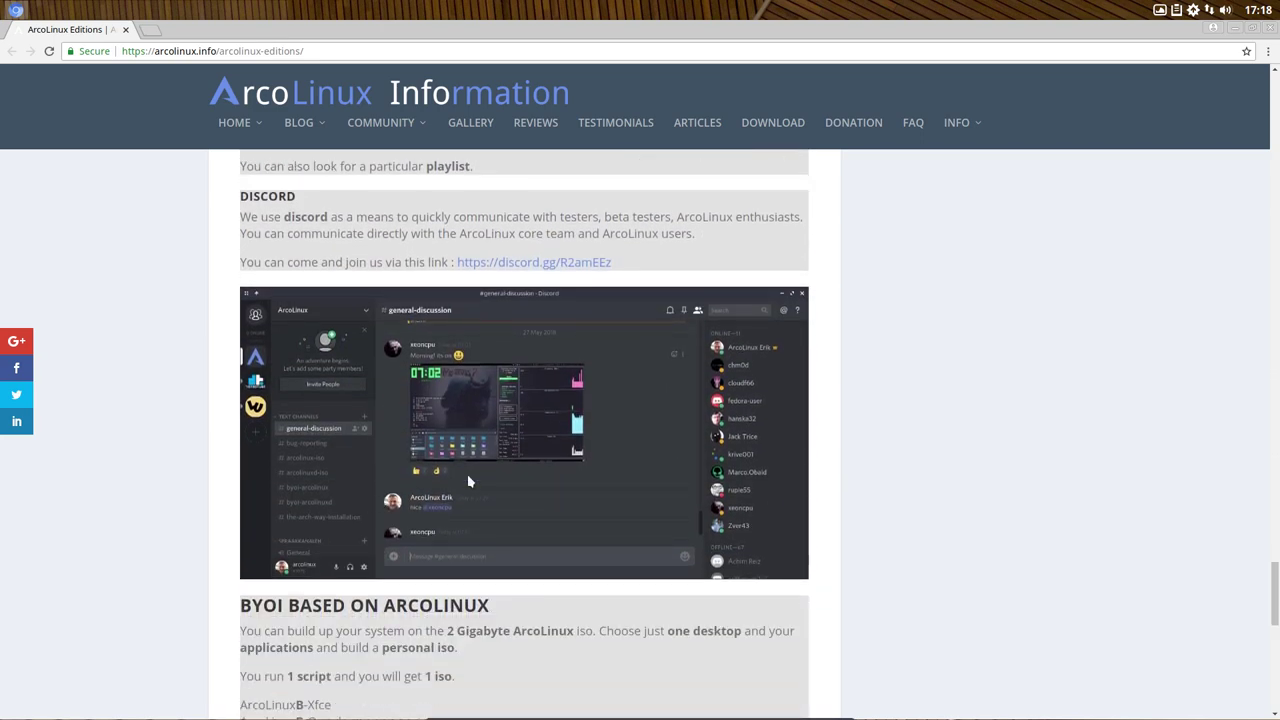
scroll(419, 512, down, 5)
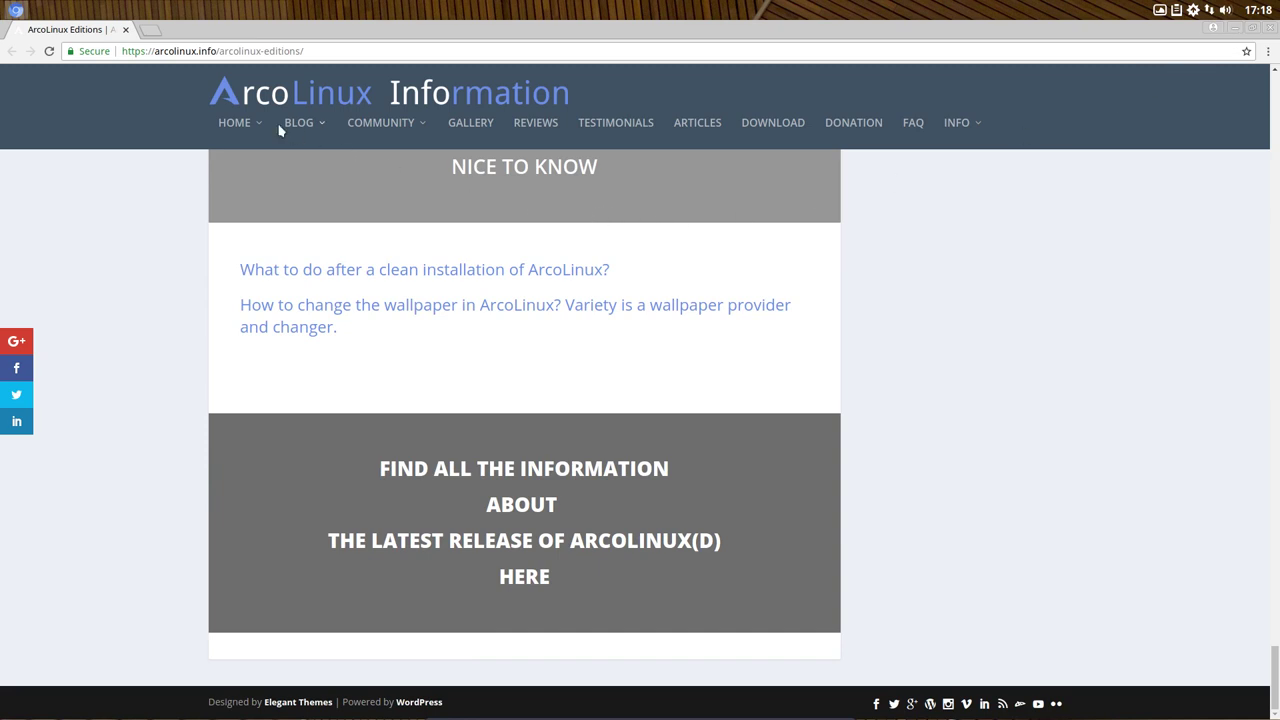
Open the BYOI – Vision article under Phase 4 on the ArcoLinuxD site, read through it and close the browser.
mouse_move(240, 124)
click(262, 219)
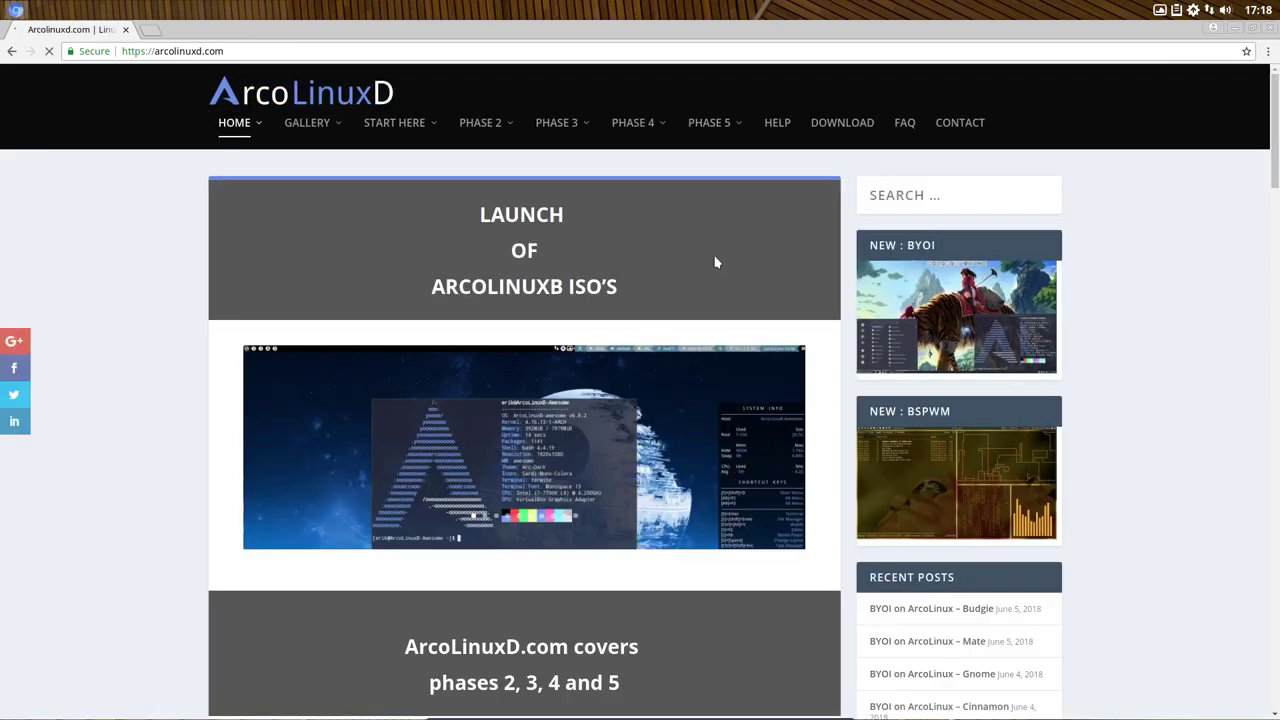
mouse_move(660, 122)
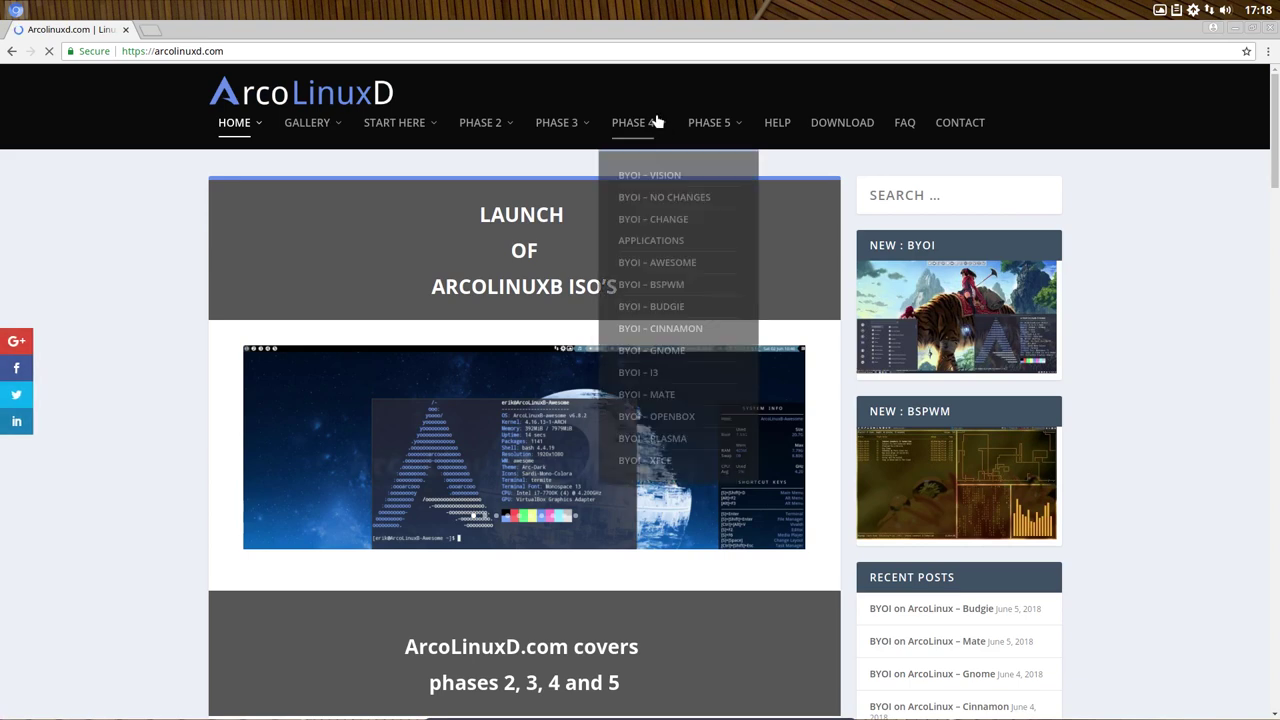
click(655, 177)
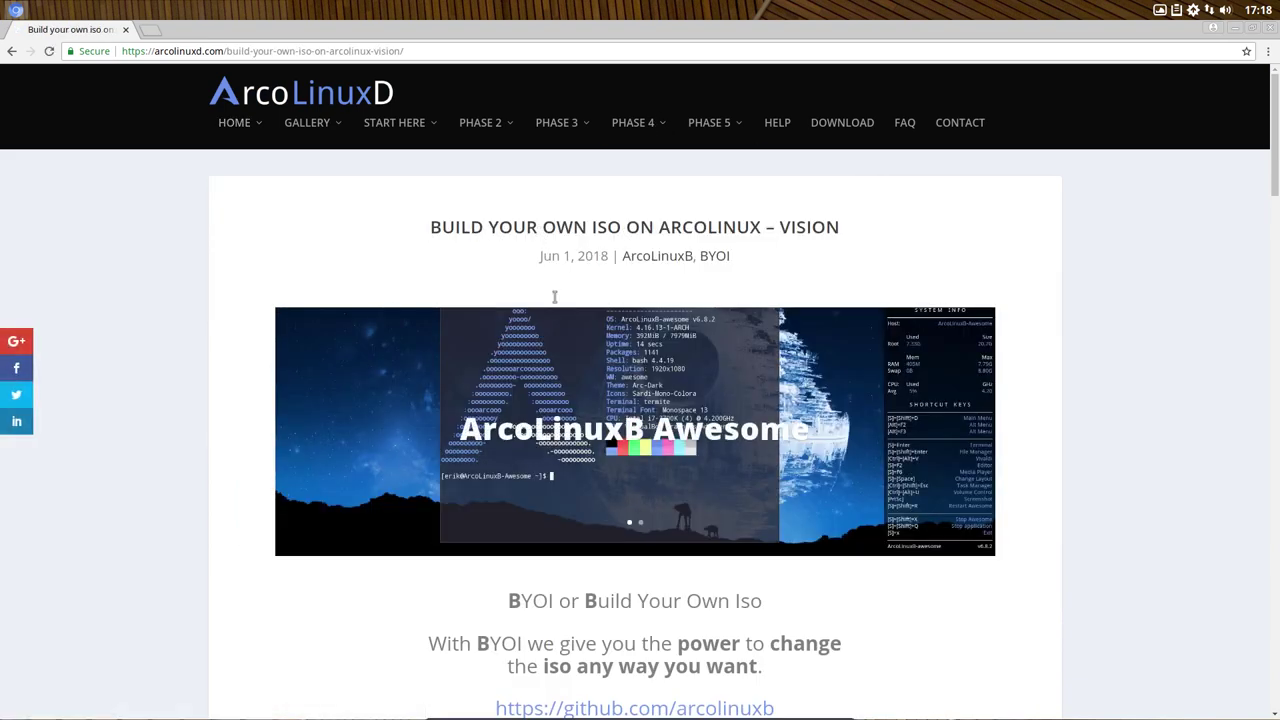
scroll(381, 512, down, 3)
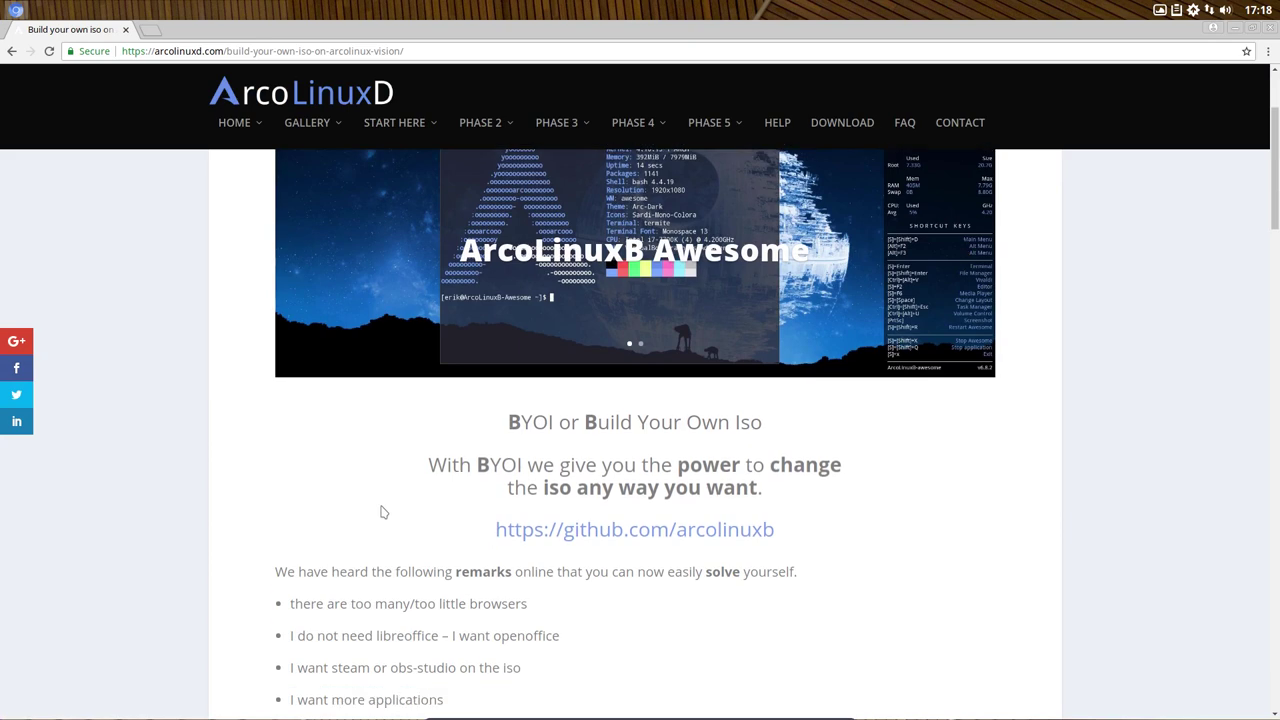
scroll(381, 512, down, 3)
scroll(381, 507, down, 3)
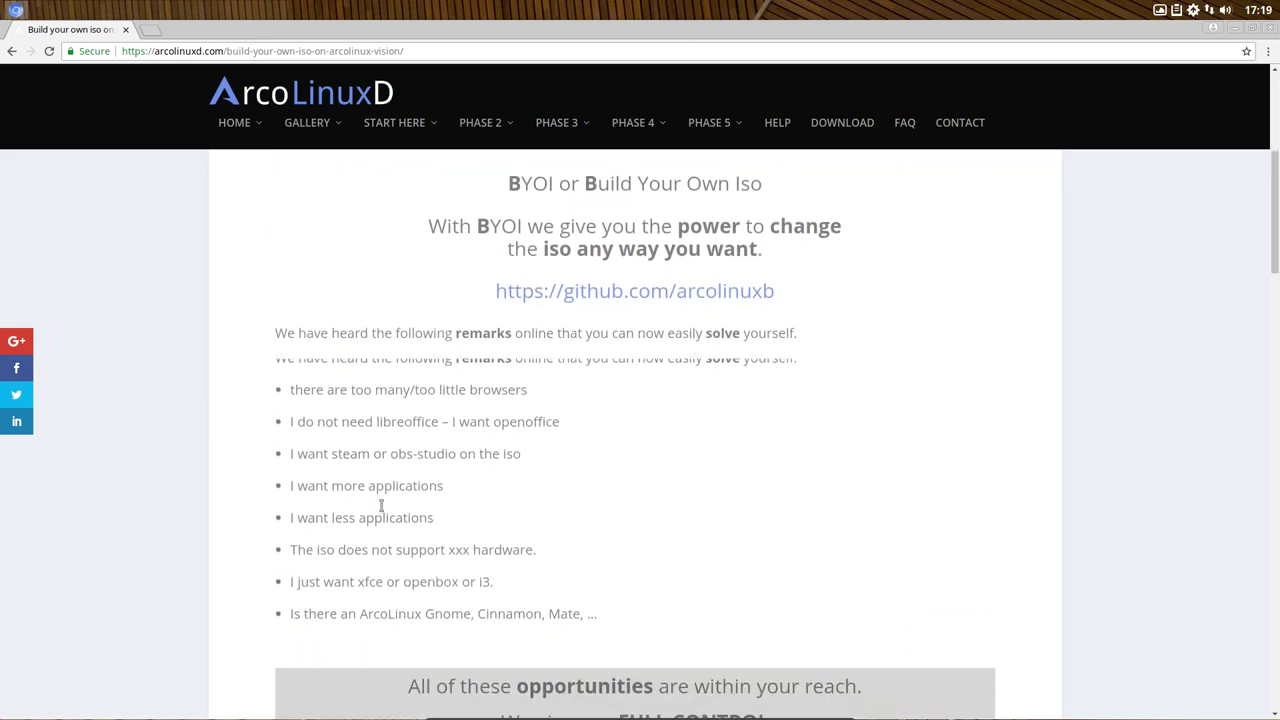
scroll(381, 507, down, 4)
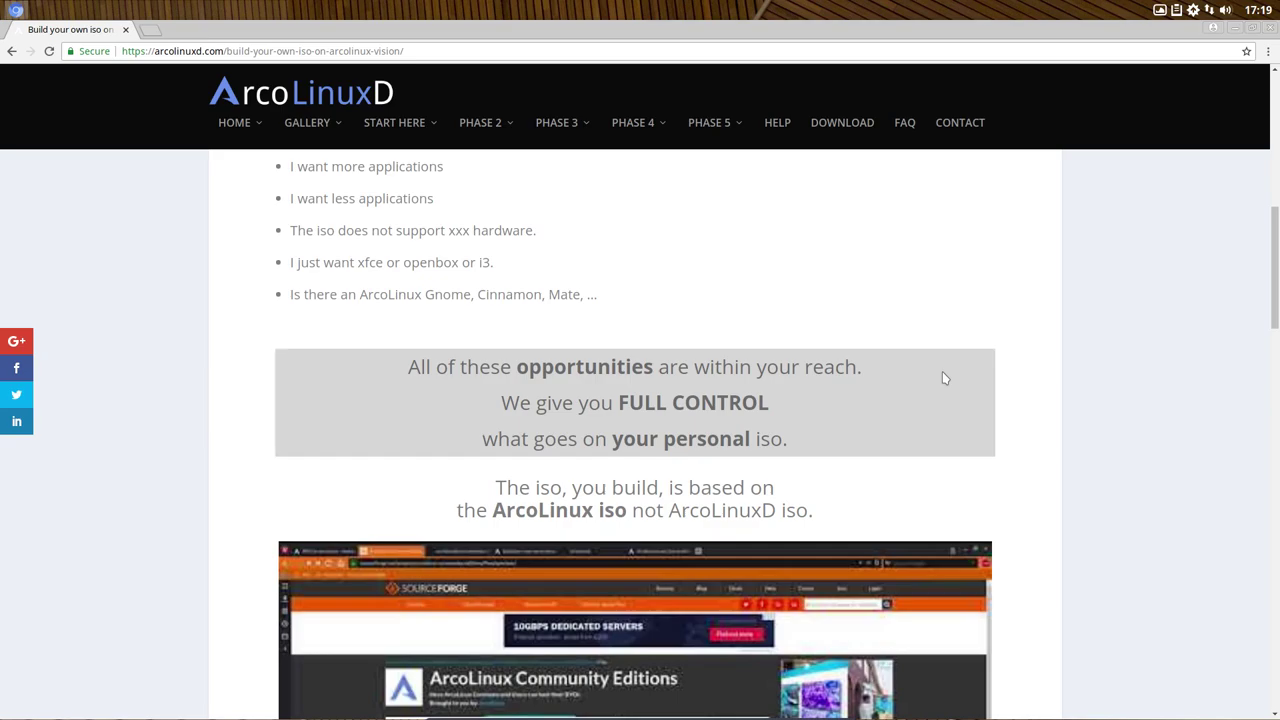
click(1269, 27)
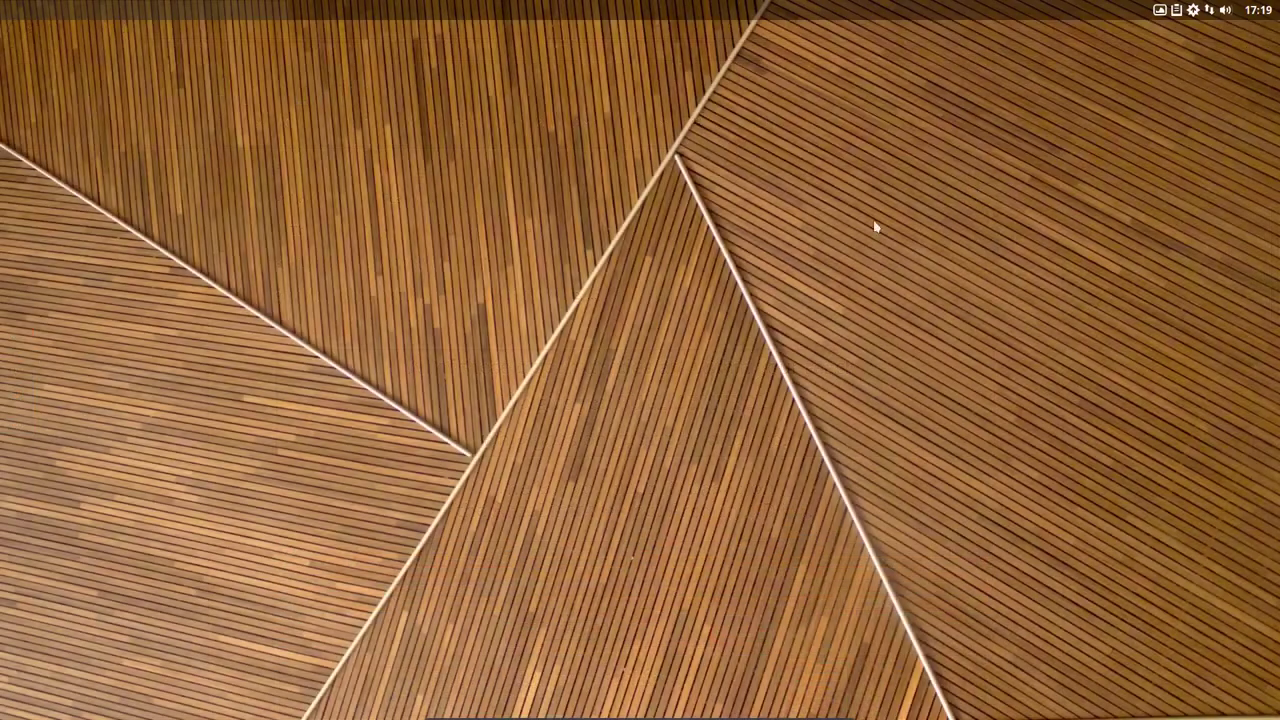
Open Conkyzen from the desktop menu's Conky entries and sort the available conkys by name.
right_click(506, 271)
mouse_move(580, 376)
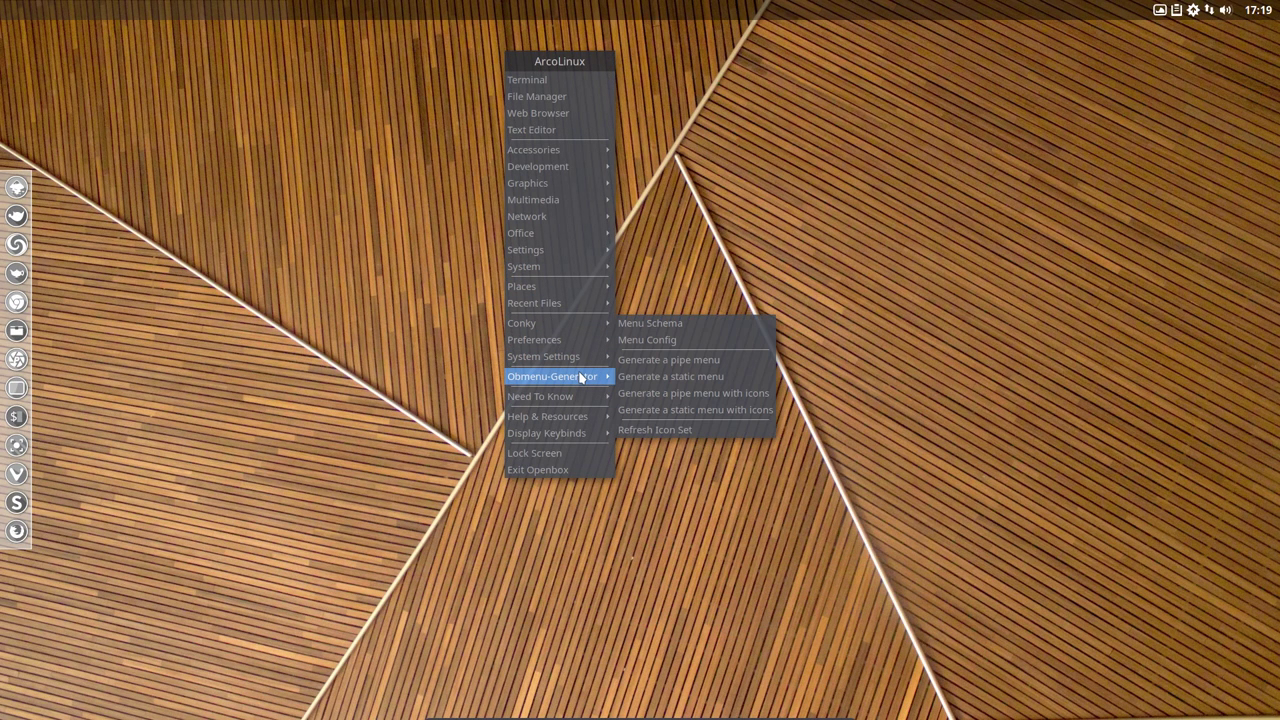
mouse_move(590, 323)
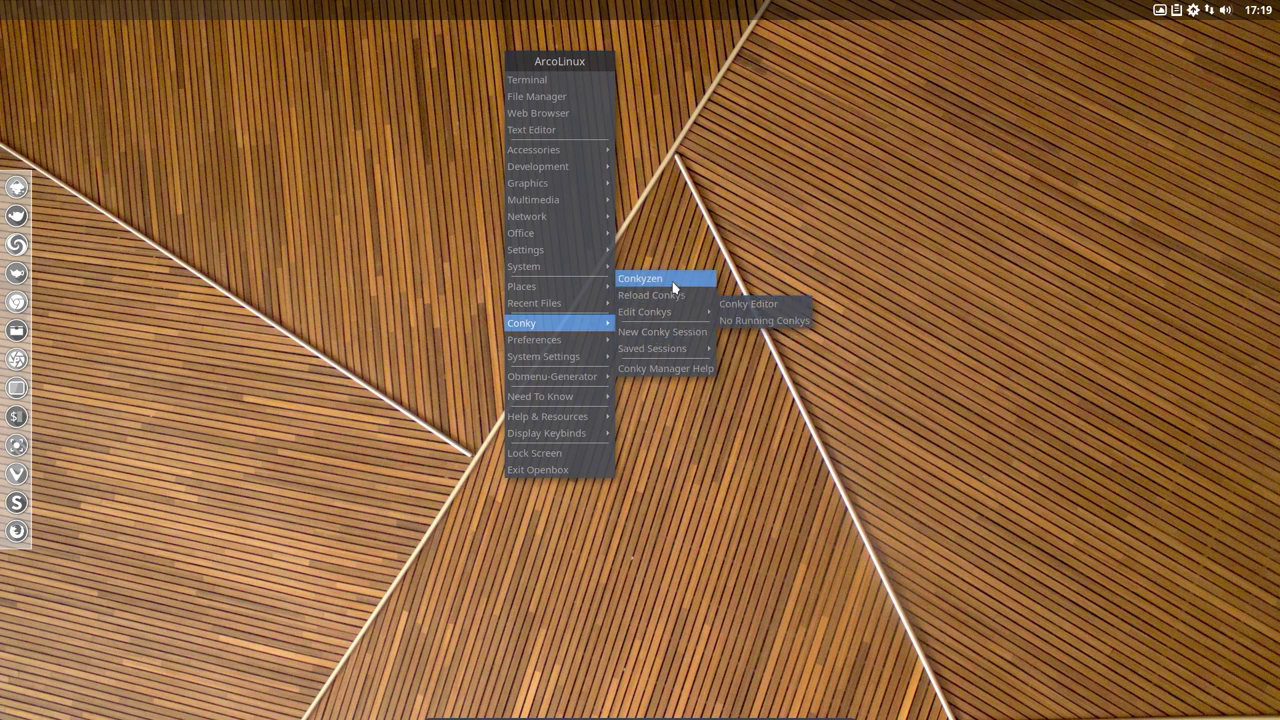
click(672, 287)
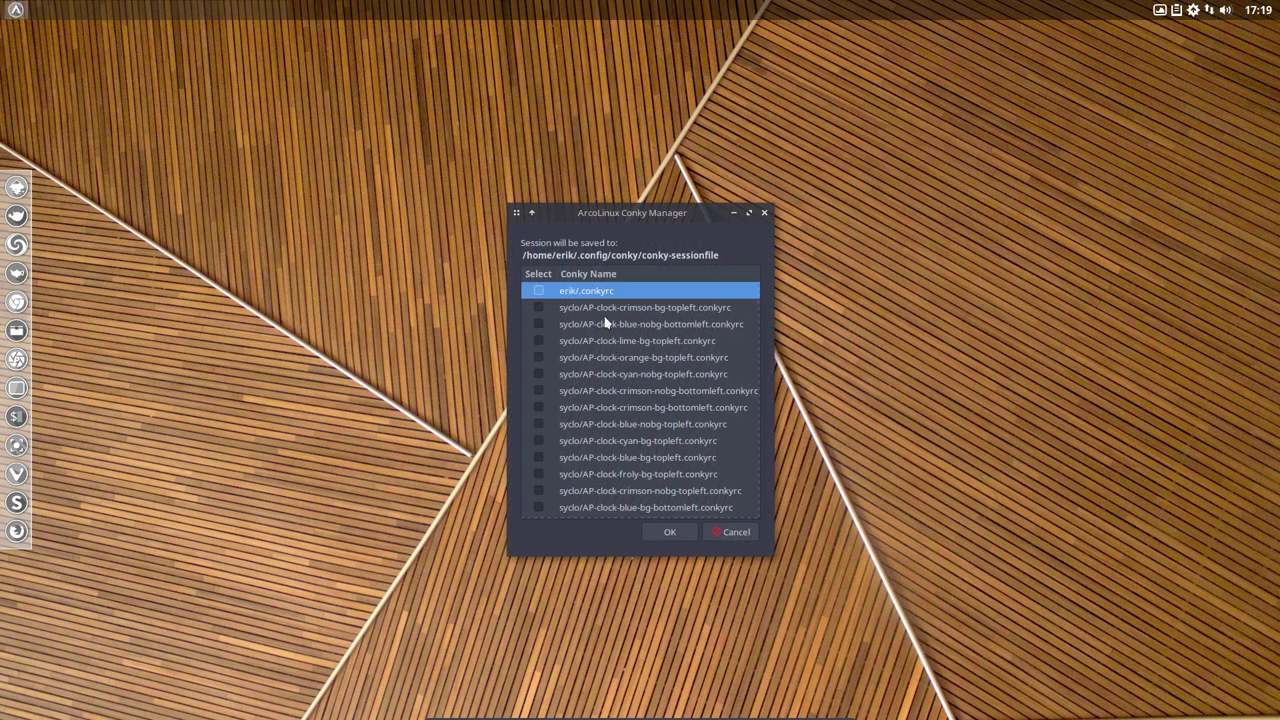
click(600, 278)
Browse the sorted conky list and load a crimson conky showing the clock, date and system information.
scroll(600, 312, down, 10)
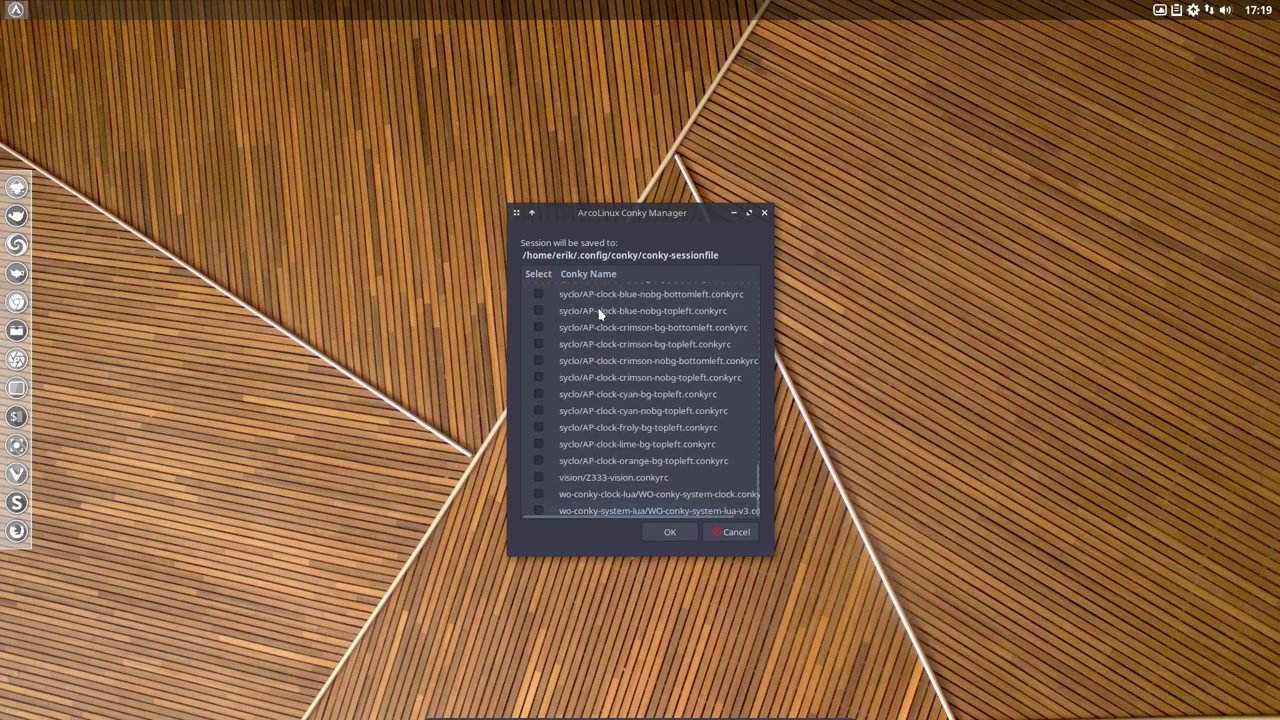
scroll(600, 313, up, 1)
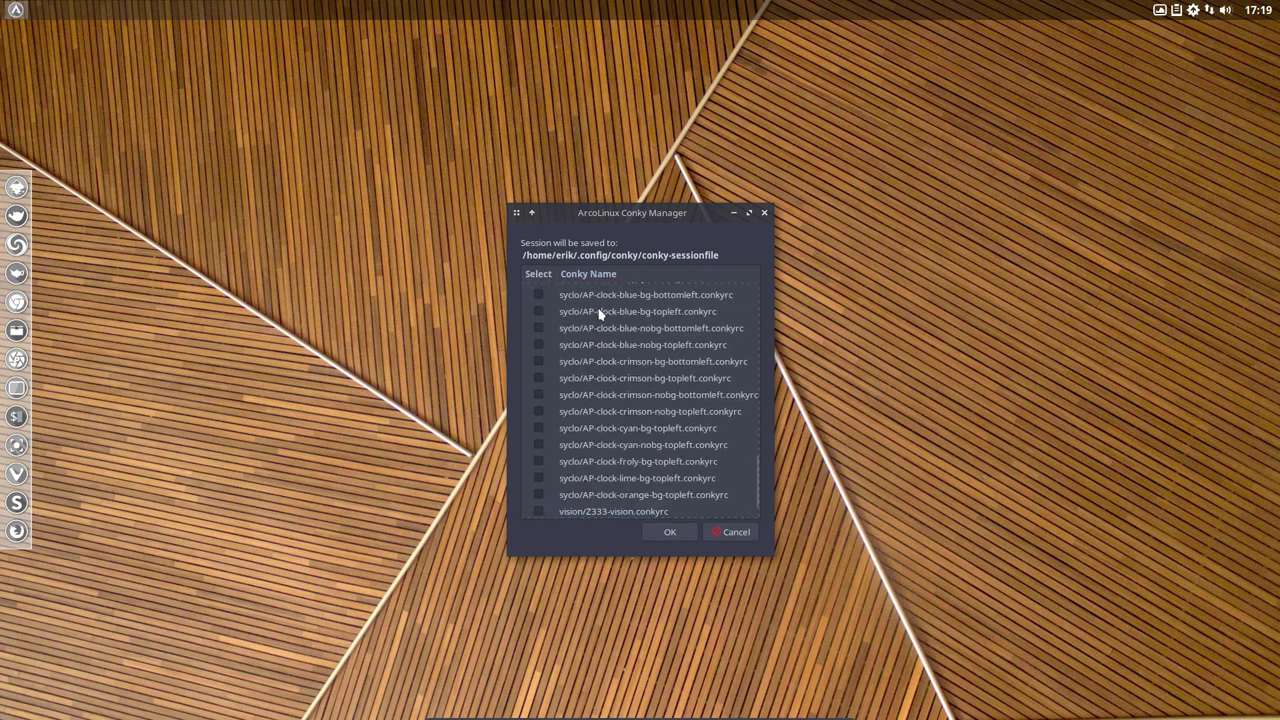
scroll(597, 335, up, 4)
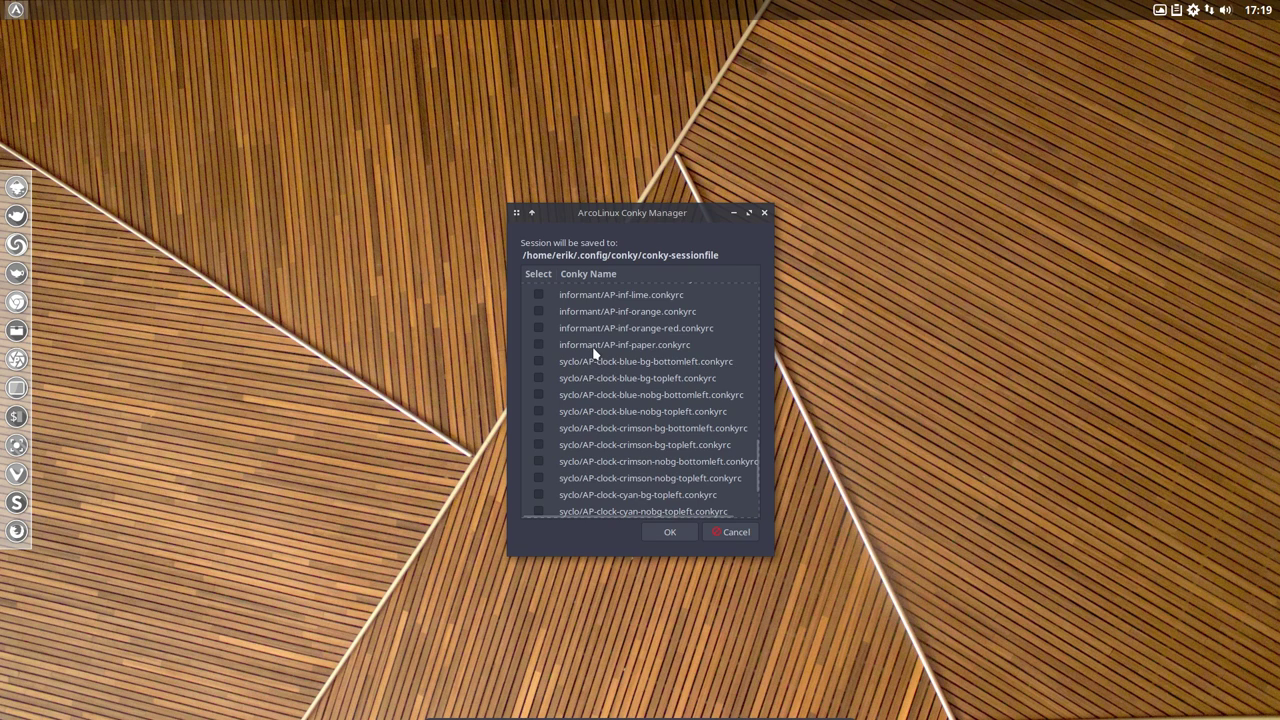
scroll(592, 352, up, 3)
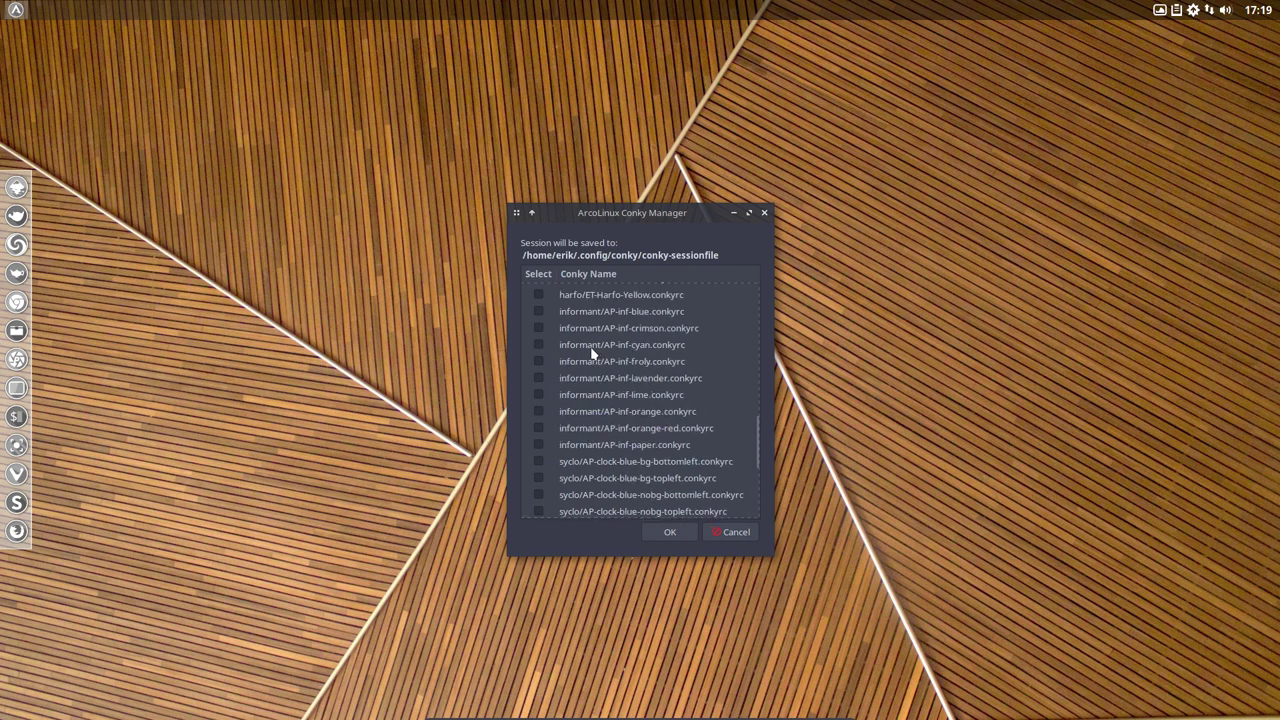
scroll(590, 355, up, 1)
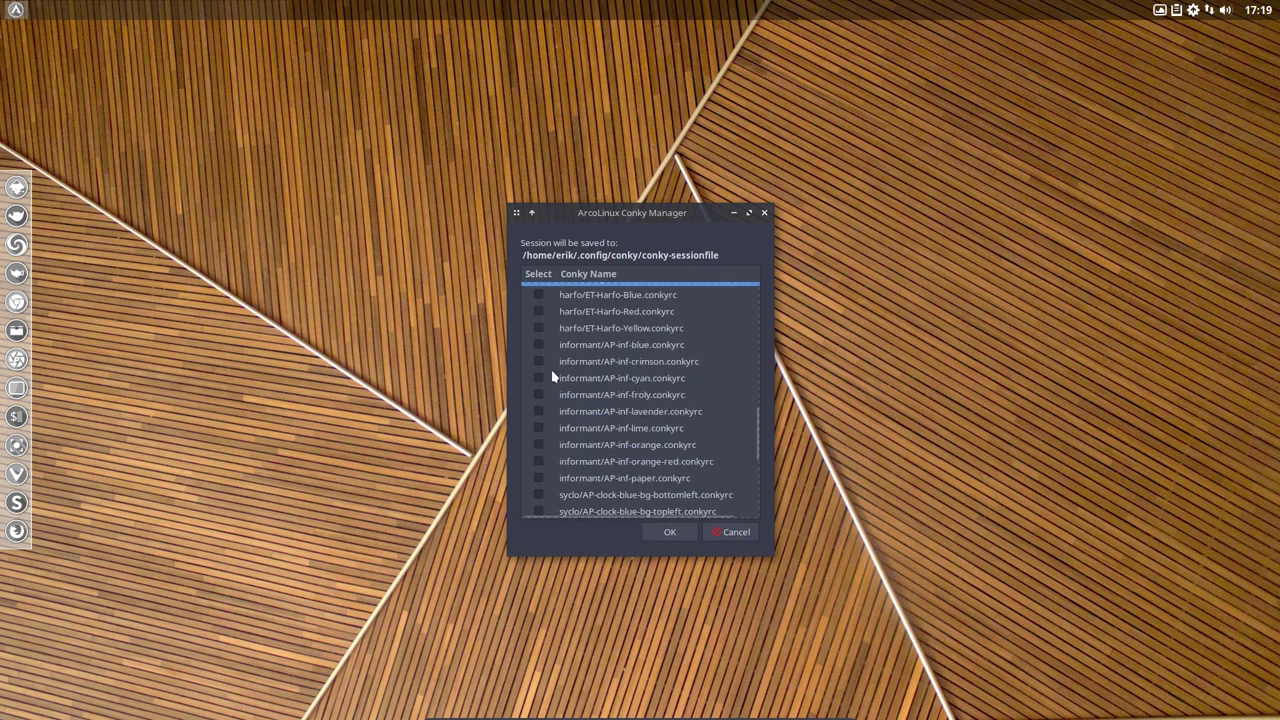
click(670, 532)
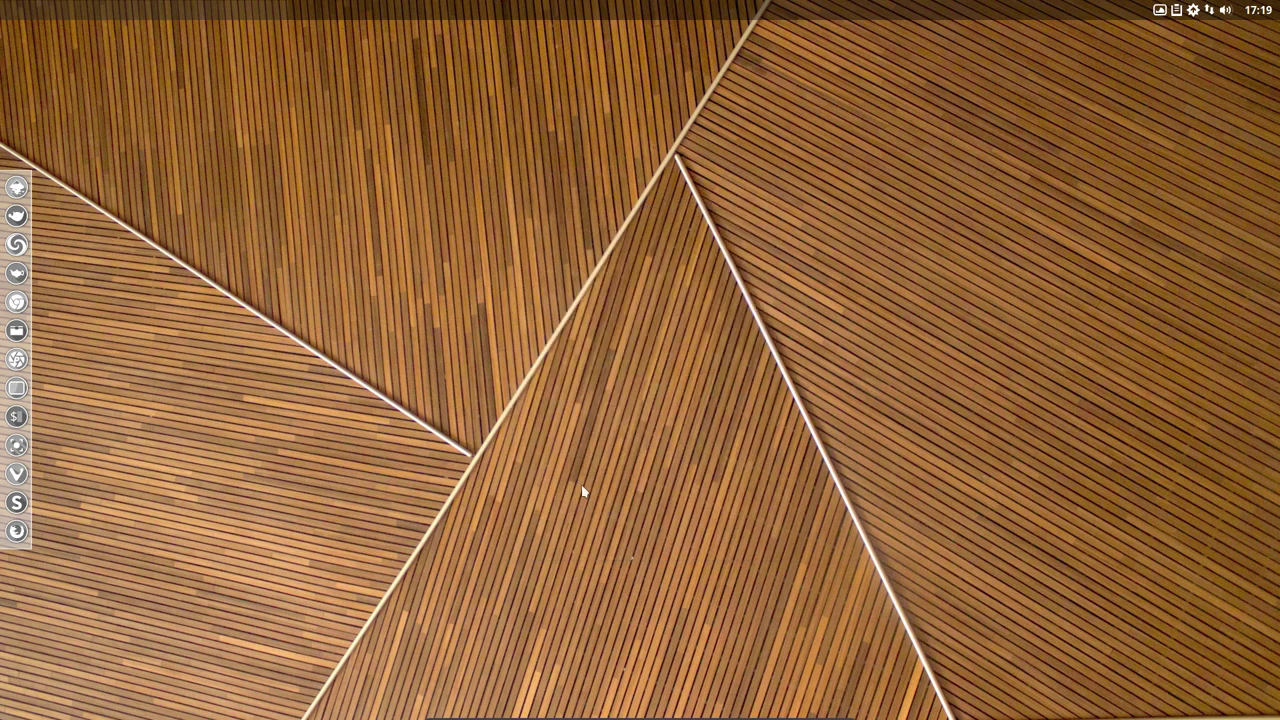
Set fractal flower 2560x1440.jpg as the wallpaper with Nitrogen from the desktop preferences, then close the wallpaper chooser.
right_click(432, 326)
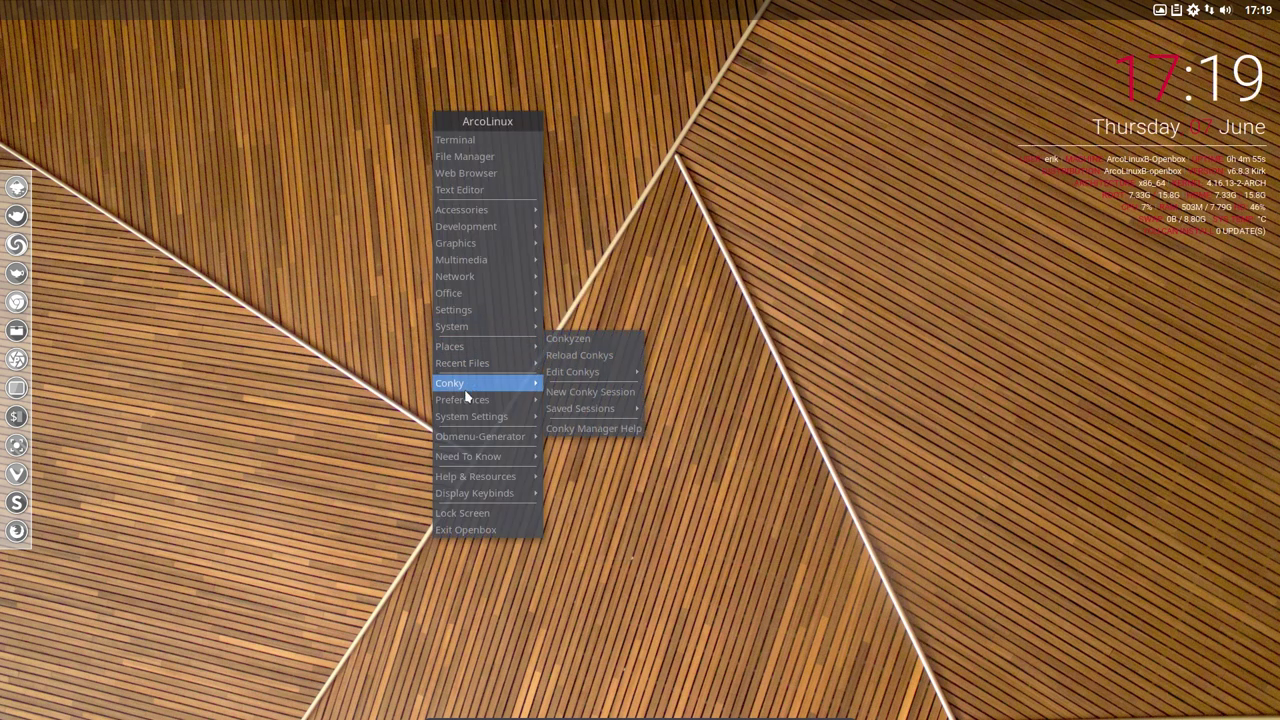
mouse_move(470, 401)
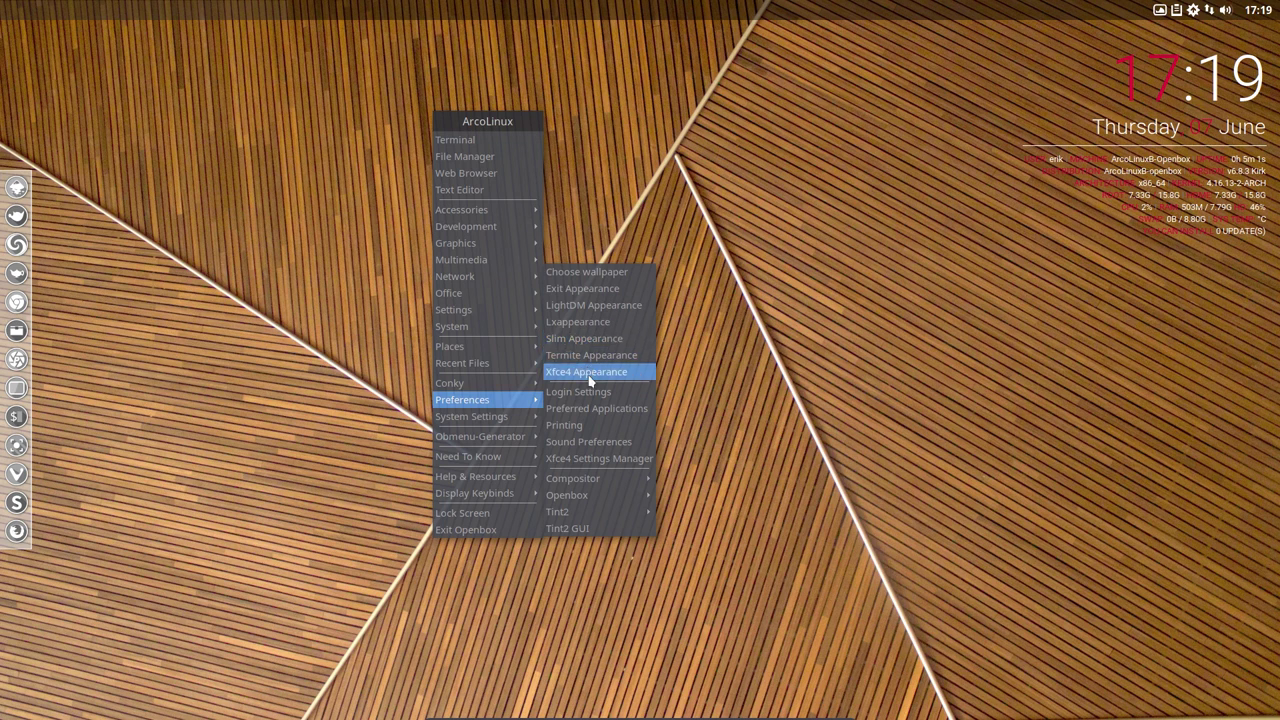
click(603, 279)
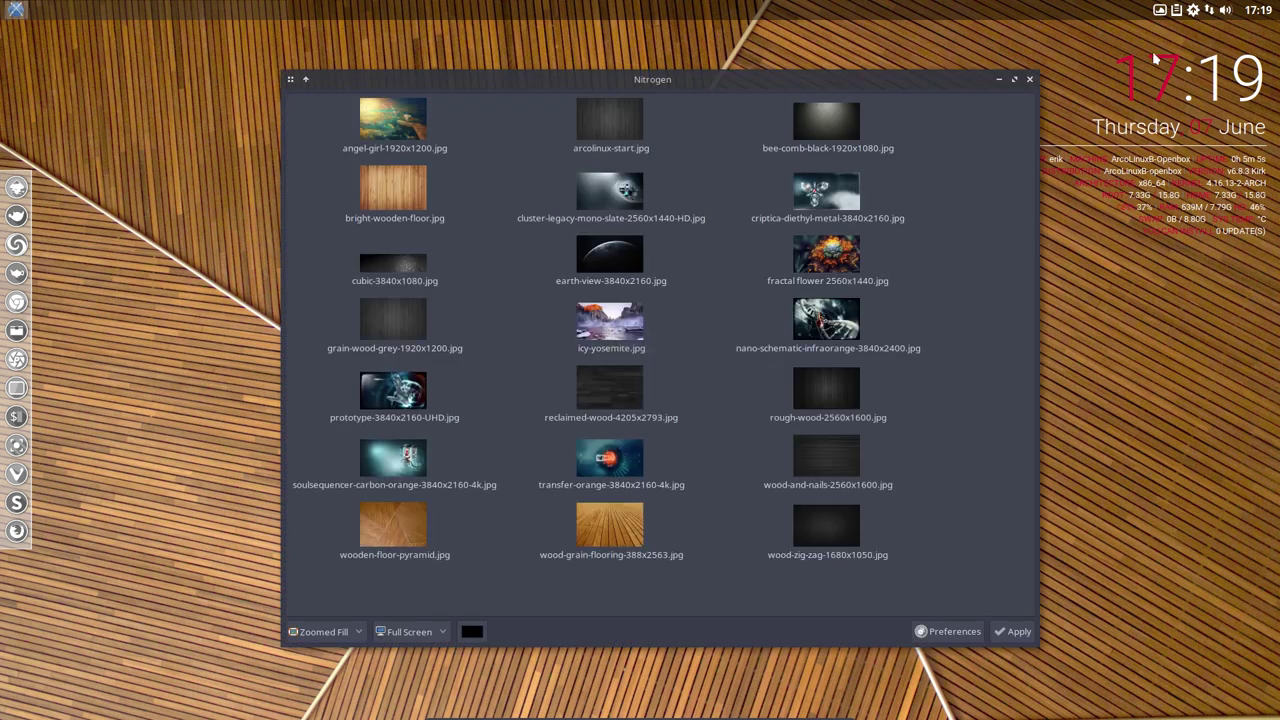
click(1160, 12)
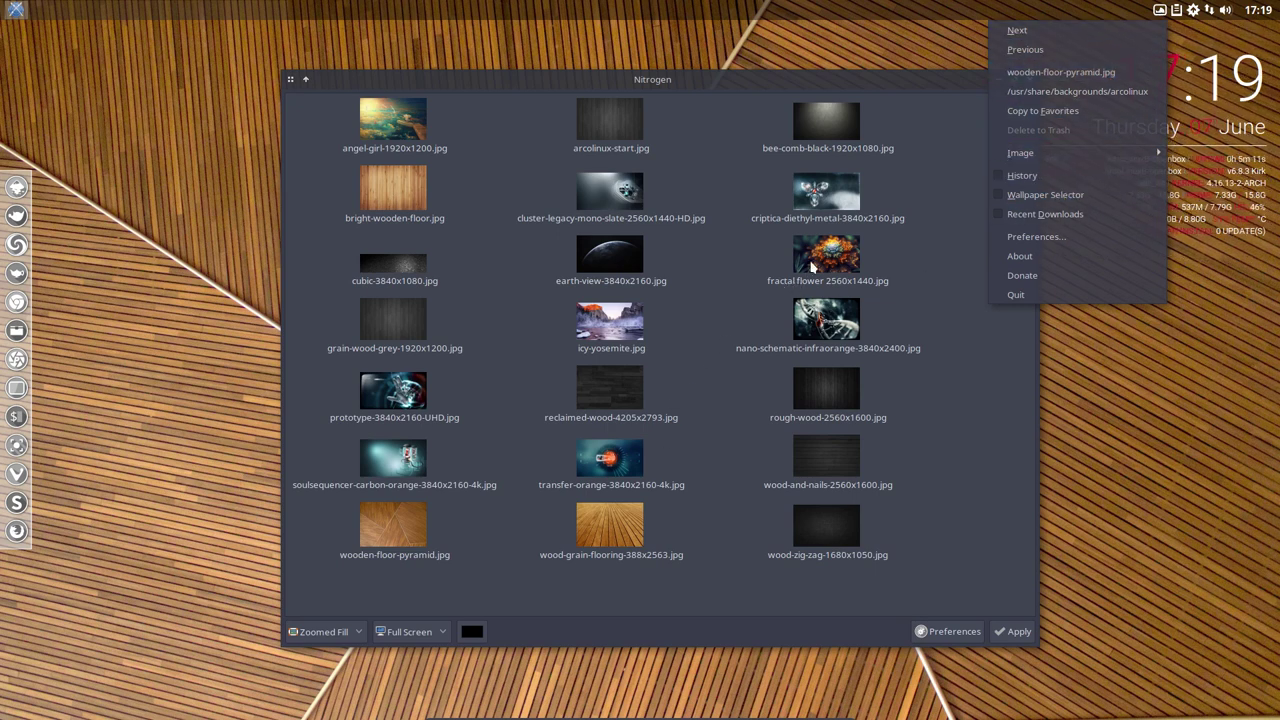
click(812, 267)
click(812, 267)
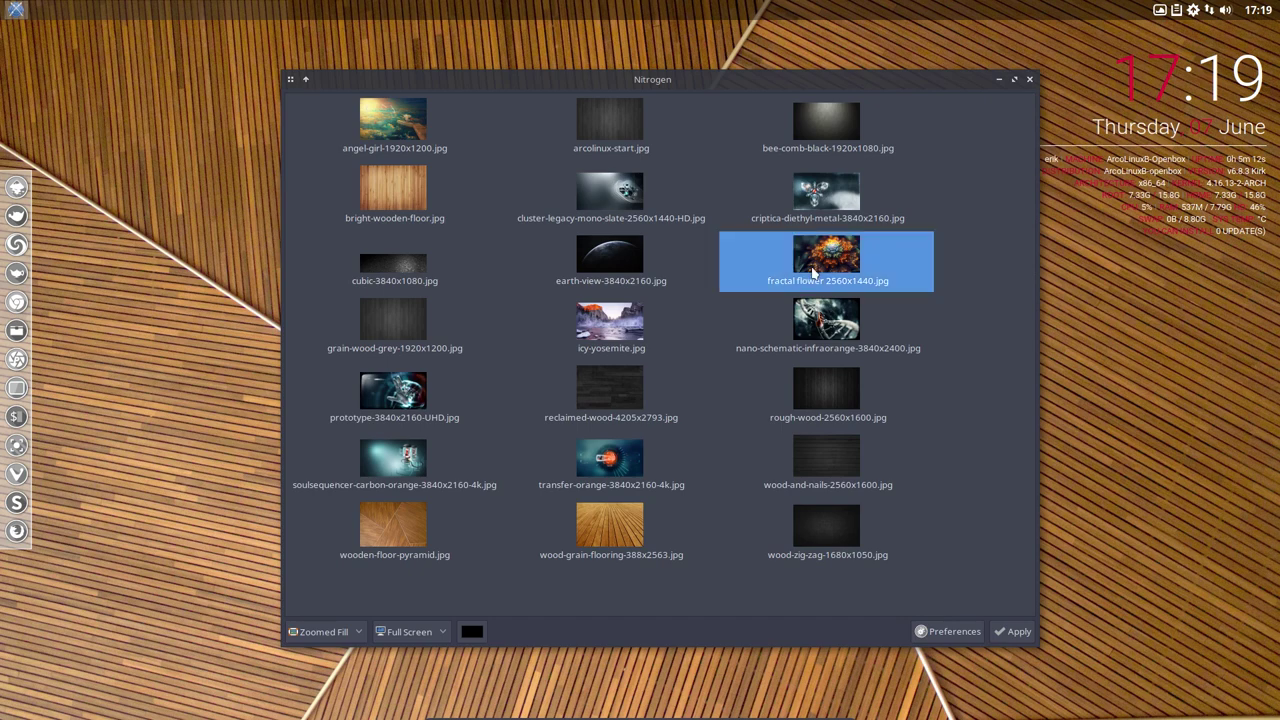
click(1012, 631)
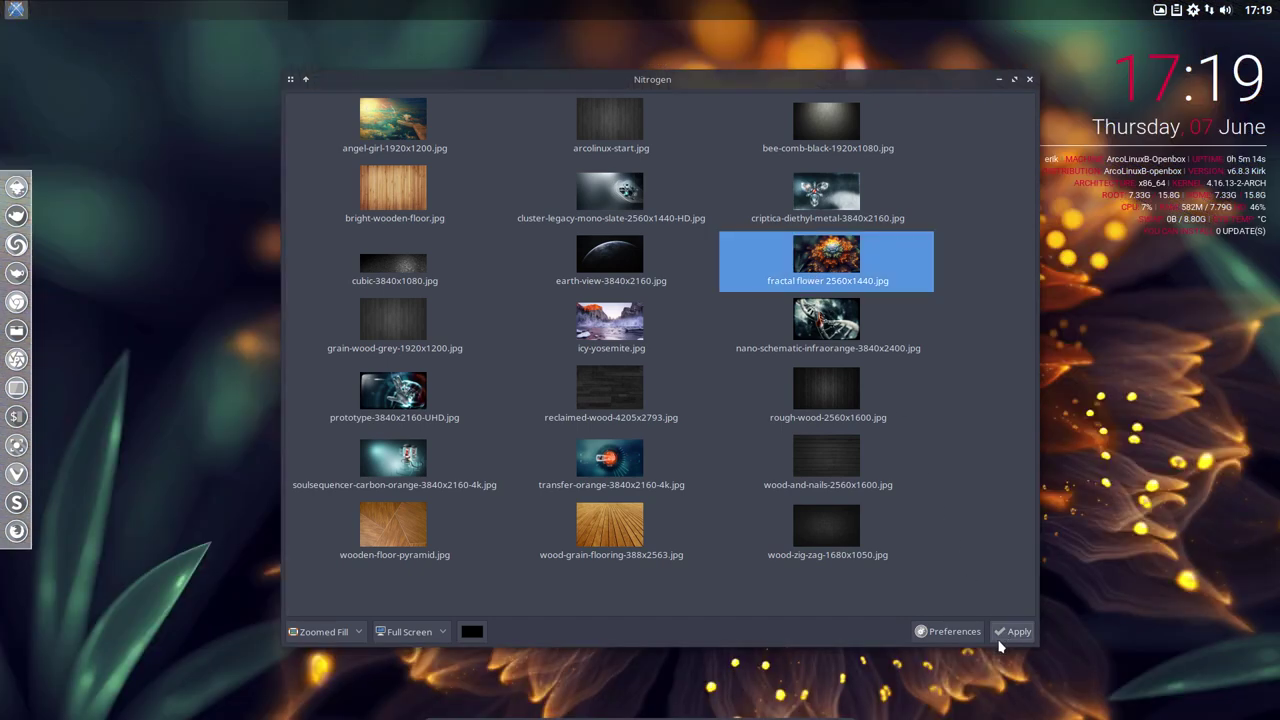
click(1029, 79)
Review the Obmenu-Generator and Need To Know entries of the desktop menu, dismiss it and open a terminal.
right_click(700, 66)
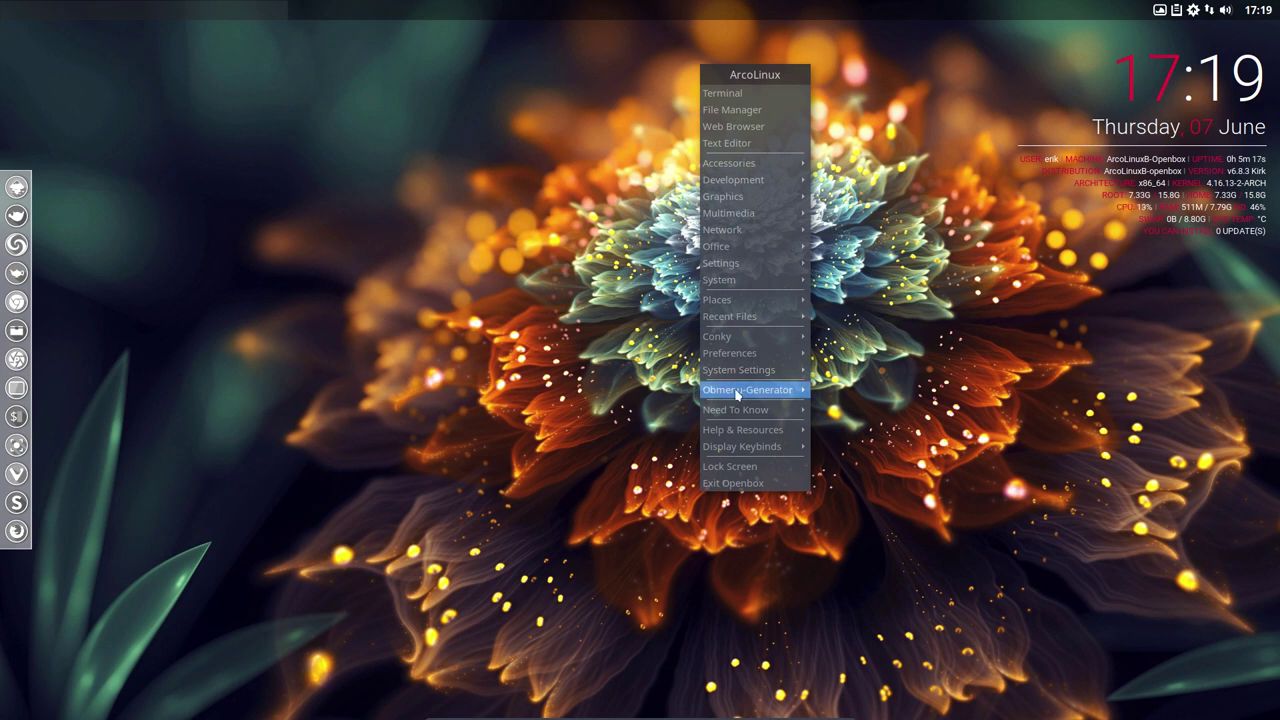
mouse_move(737, 393)
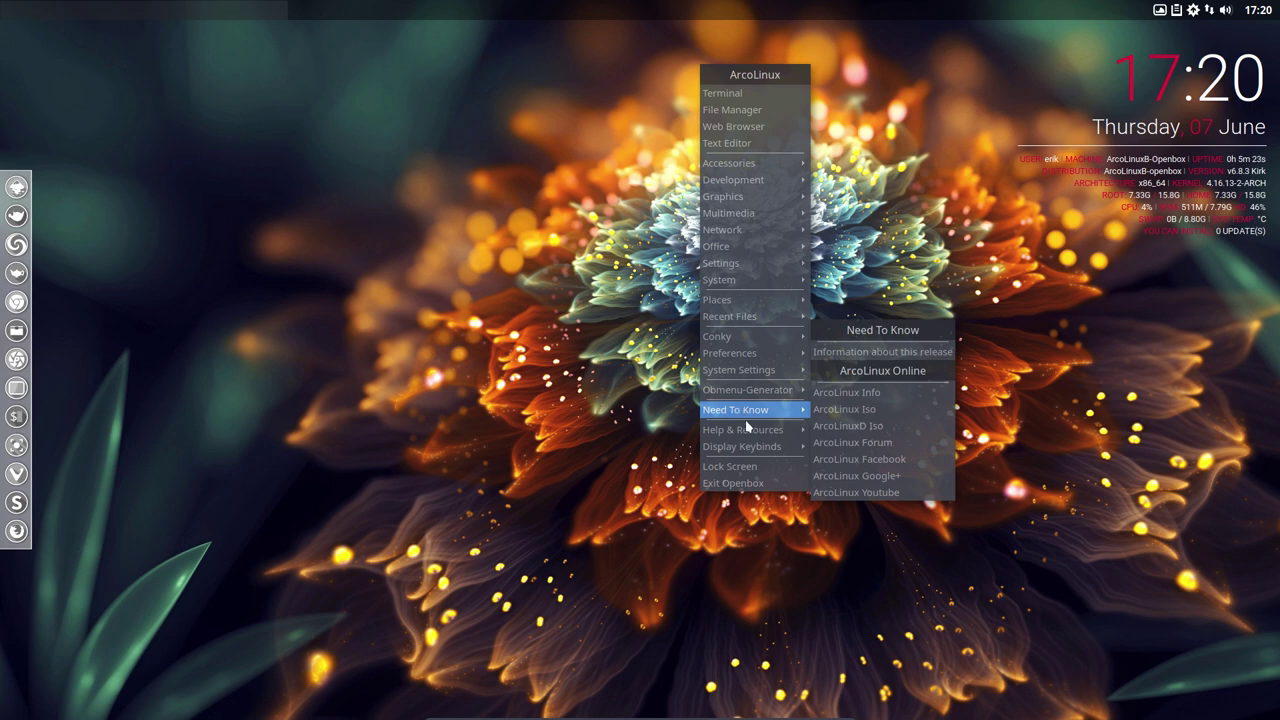
click(581, 386)
key(super+Return)
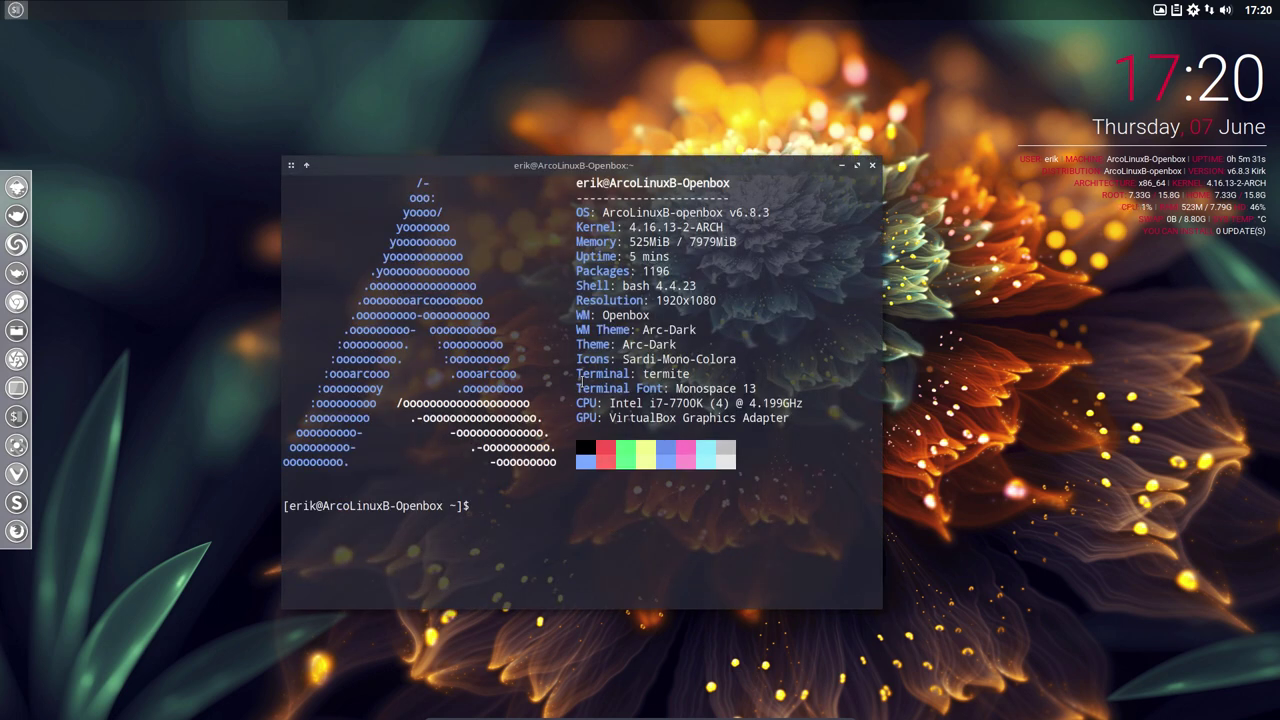
Examine the Preferences and System Settings entries in the desktop menu.
right_click(211, 222)
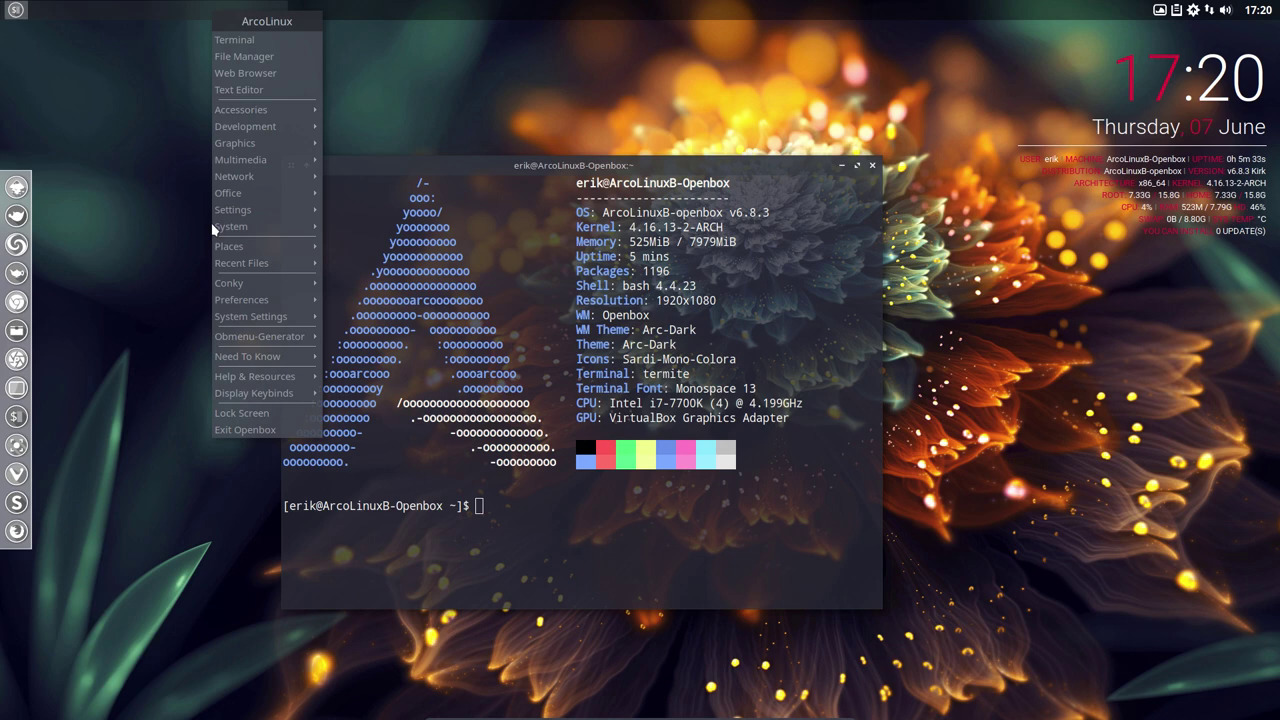
mouse_move(260, 300)
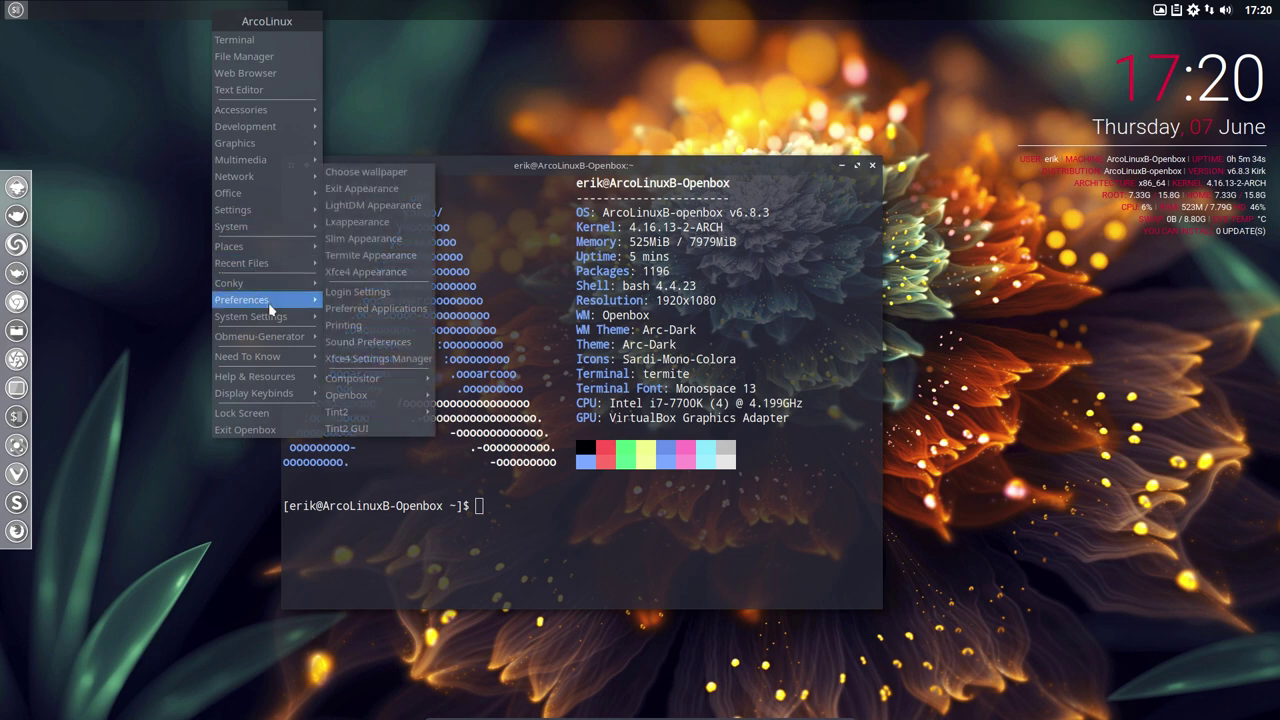
mouse_move(295, 321)
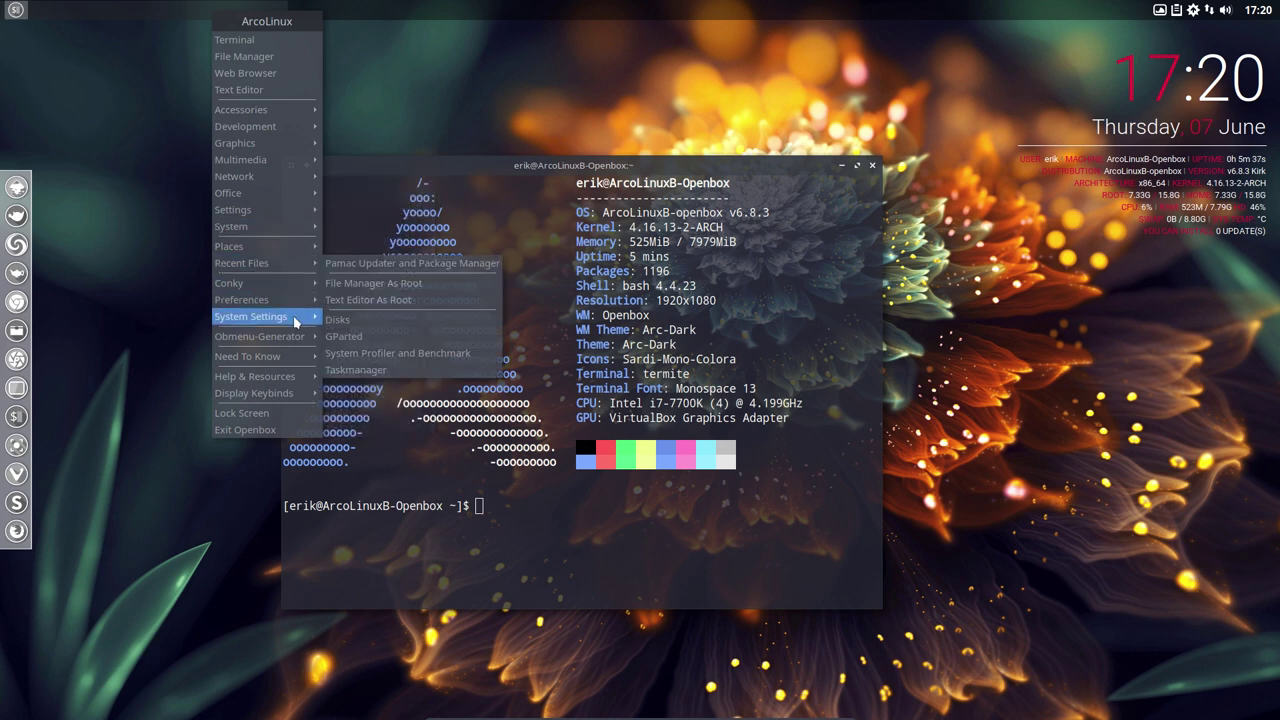